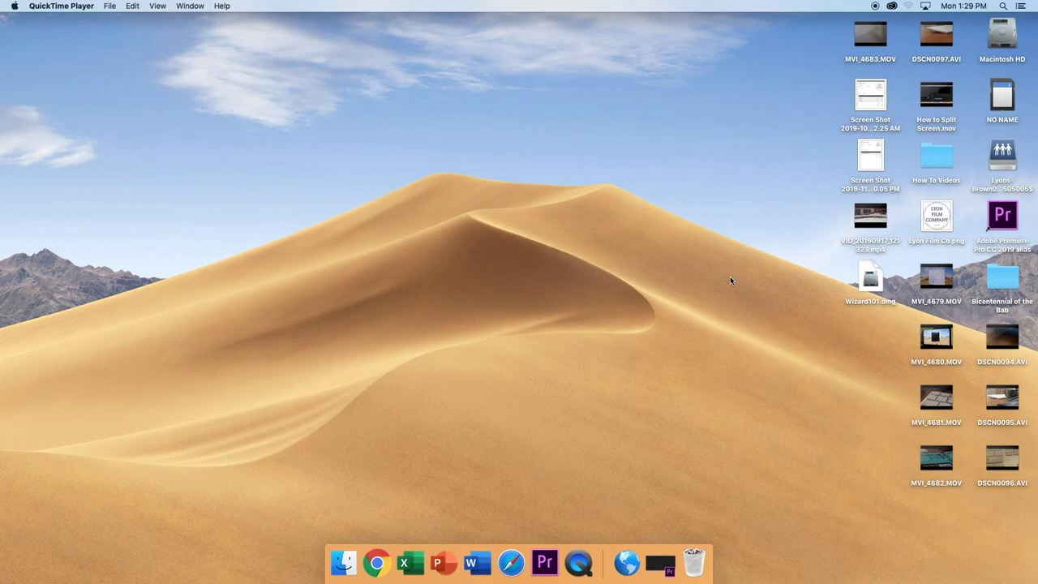
Launch Adobe Premiere Pro CC 2019 by searching 'premier' in Spotlight.
{"action": "key", "text": "super+space"}
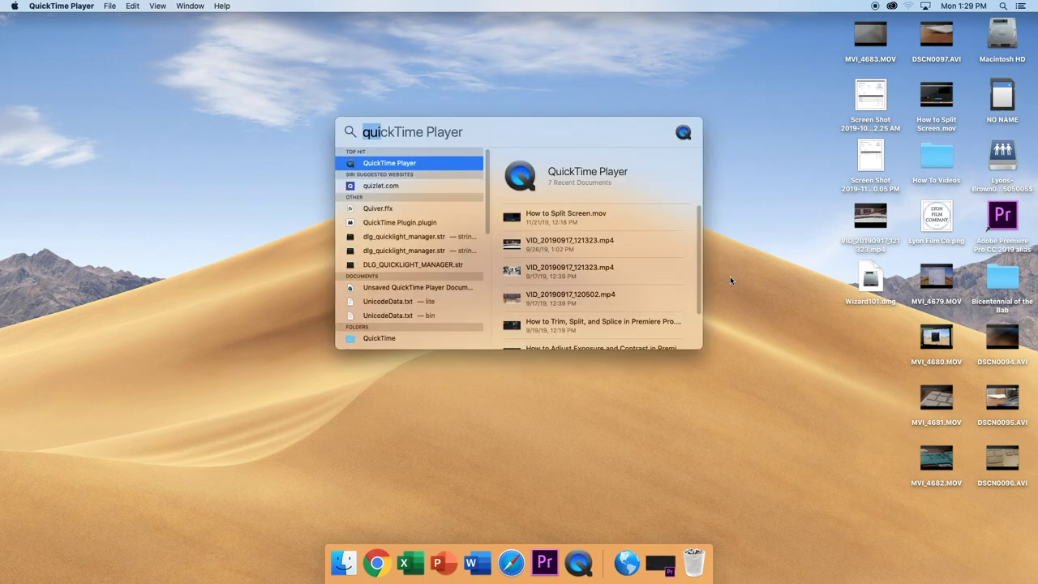
{"action": "key", "text": "BackSpace"}
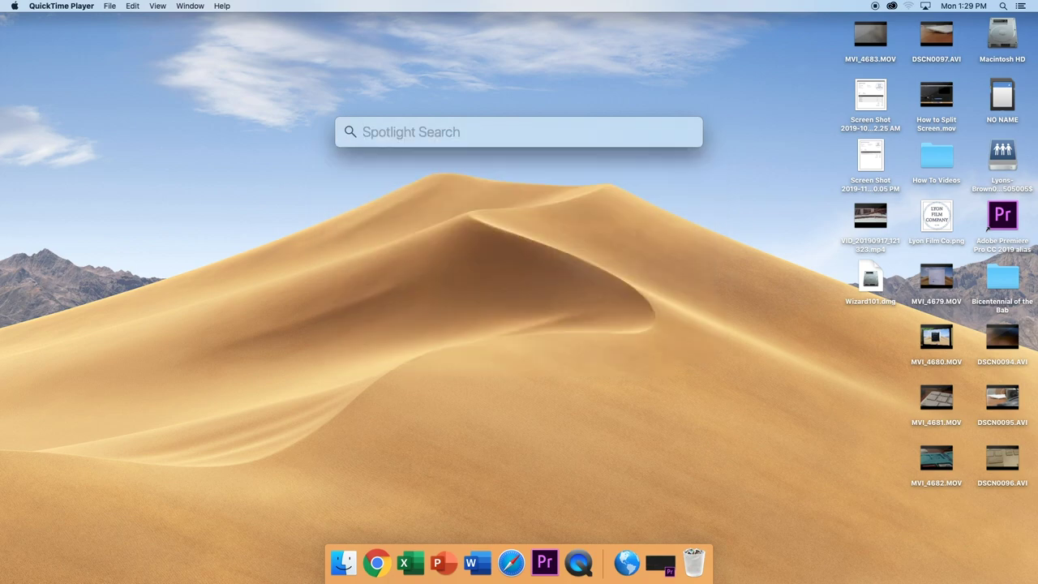
{"action": "type", "text": "pre"}
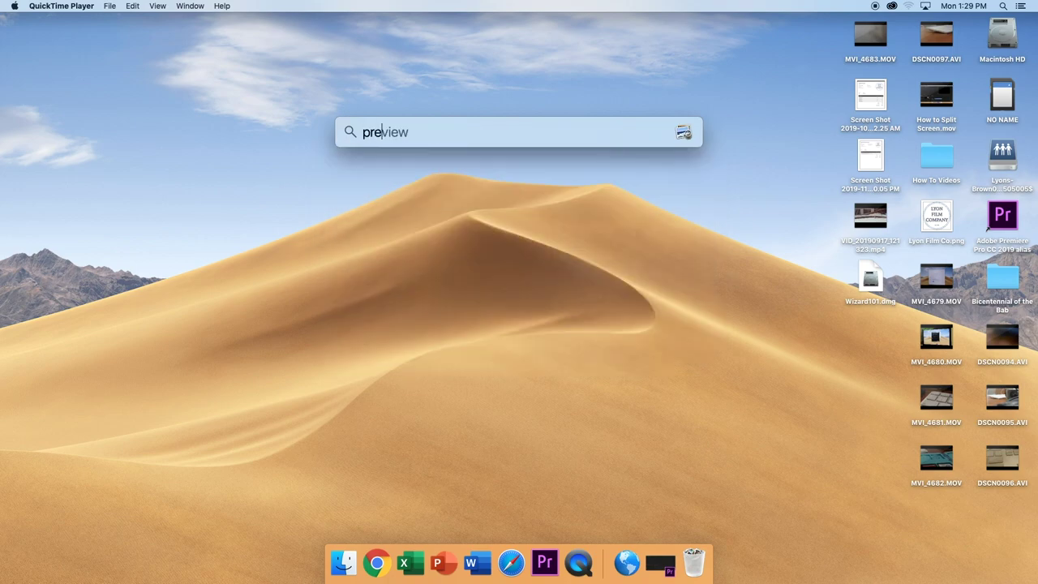
{"action": "type", "text": "mier"}
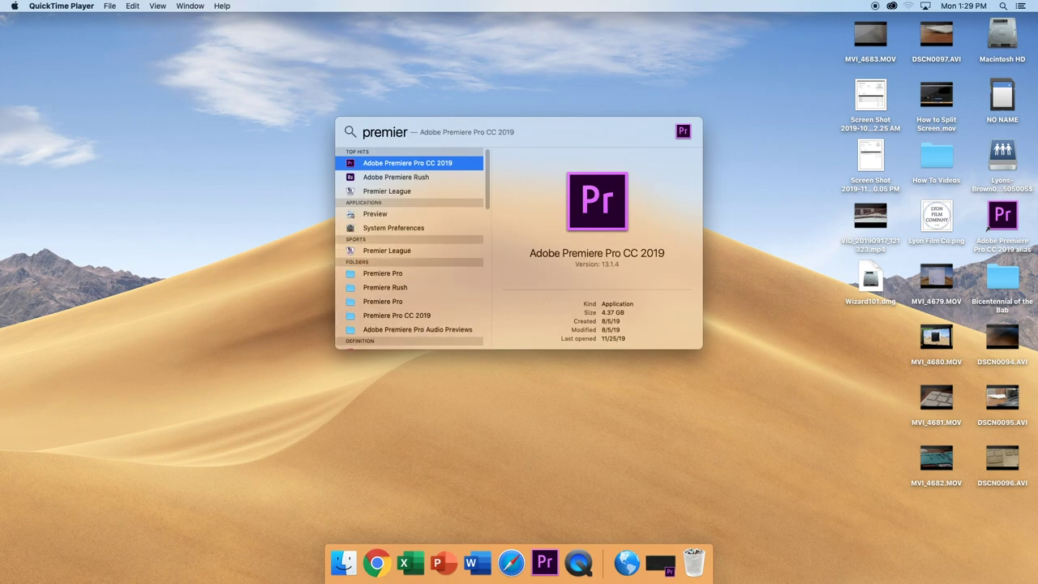
{"action": "key", "text": "Return"}
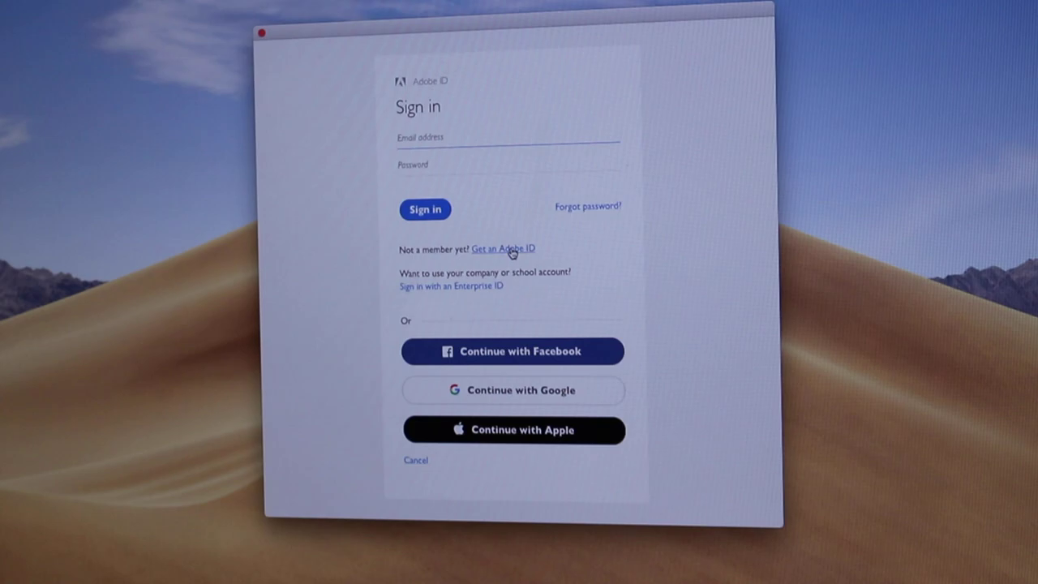
{"action": "left_click", "coordinate": [511, 249]}
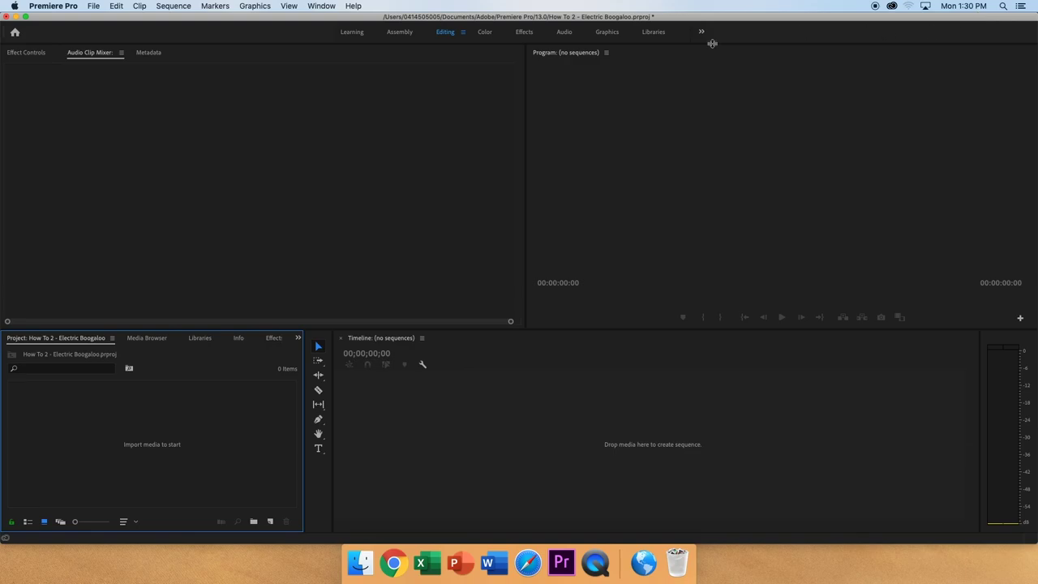
Dismiss the Program monitor panel menu without changes and switch to Finder.
{"action": "left_click", "coordinate": [609, 60]}
{"action": "left_click", "coordinate": [606, 53]}
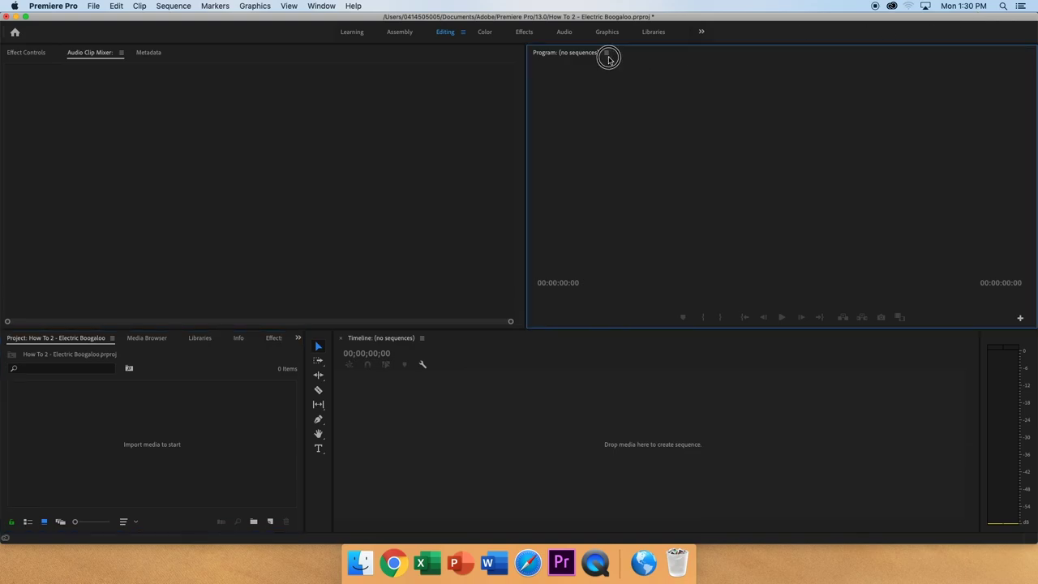
{"action": "left_click", "coordinate": [767, 74]}
{"action": "key", "text": "super+Tab"}
{"action": "key", "text": "super+Tab"}
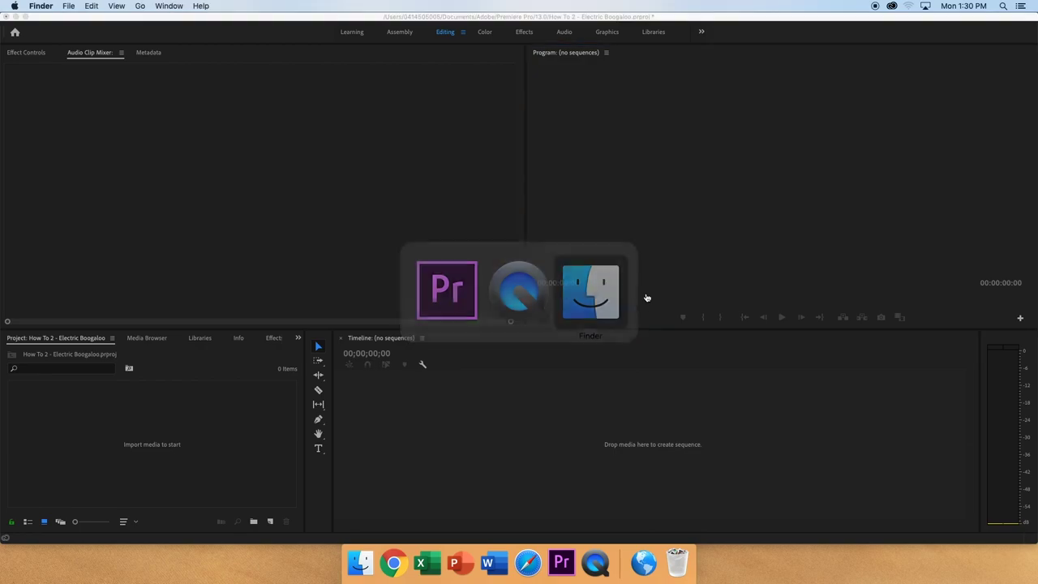
Import MVI_4681.MOV, MVI_4682.MOV and MVI_4683.MOV from the Desktop into the project.
{"action": "left_click", "coordinate": [361, 568]}
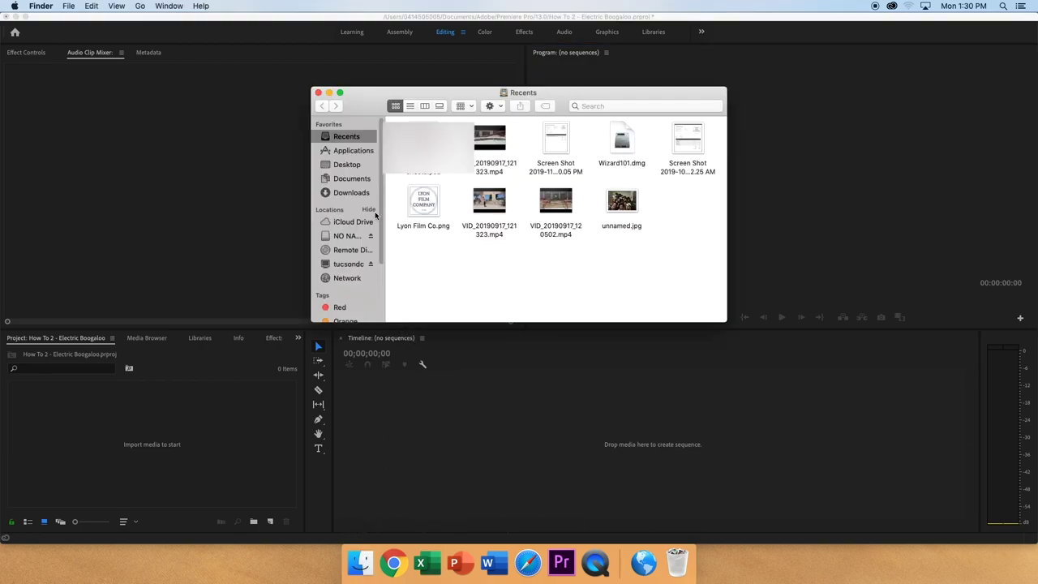
{"action": "left_click", "coordinate": [350, 165]}
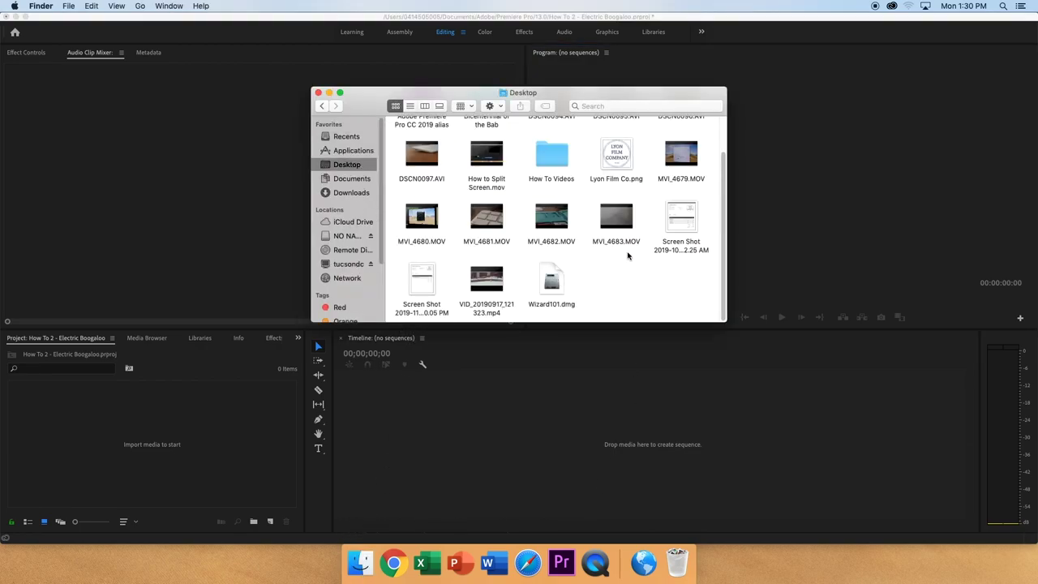
{"action": "left_click_drag", "start_coordinate": [624, 253], "coordinate": [163, 432]}
{"action": "left_click", "coordinate": [486, 219], "text": "super"}
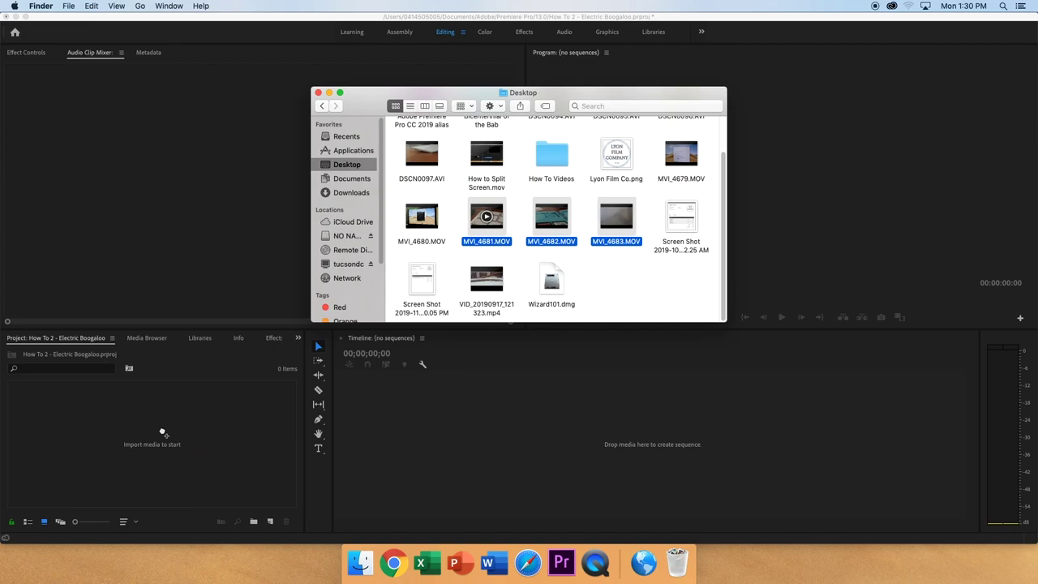
Create a sequence from MVI_4681, then place MVI_4682 and MVI_4683 after it.
{"action": "left_click", "coordinate": [135, 478]}
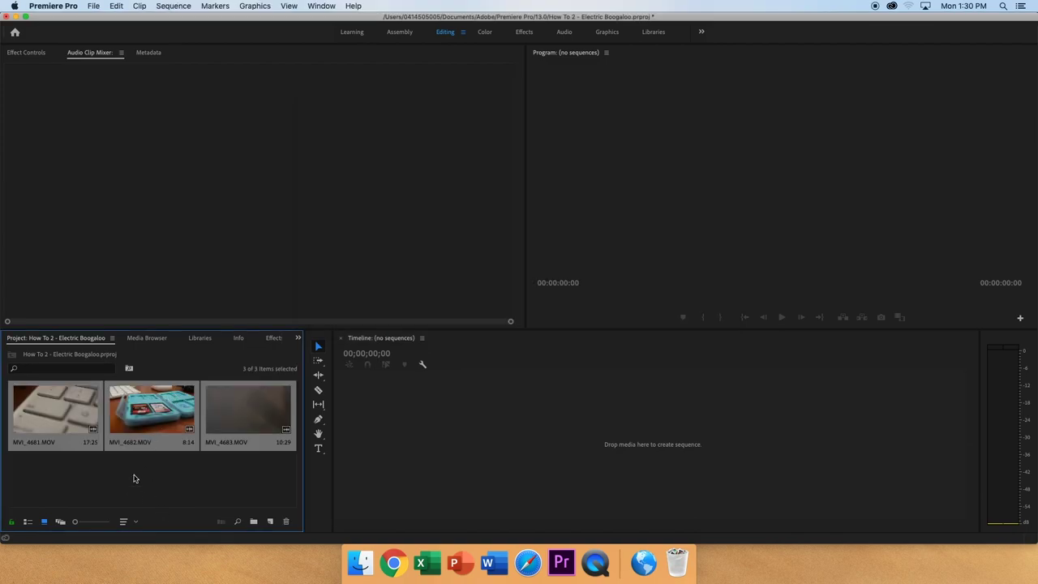
{"action": "left_click", "coordinate": [163, 477]}
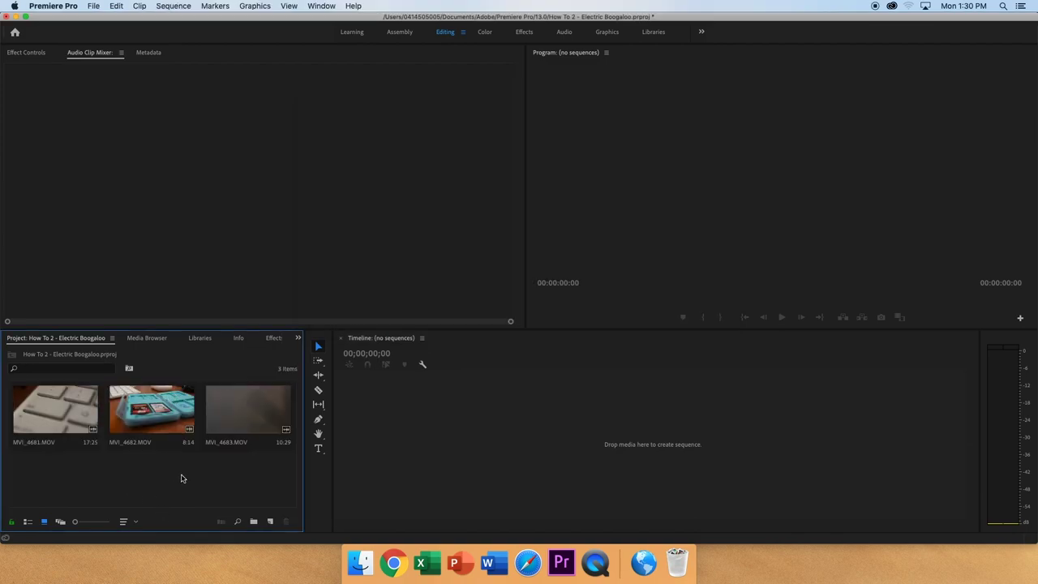
{"action": "left_click_drag", "start_coordinate": [48, 412], "coordinate": [451, 422]}
{"action": "left_click_drag", "start_coordinate": [243, 455], "coordinate": [809, 451]}
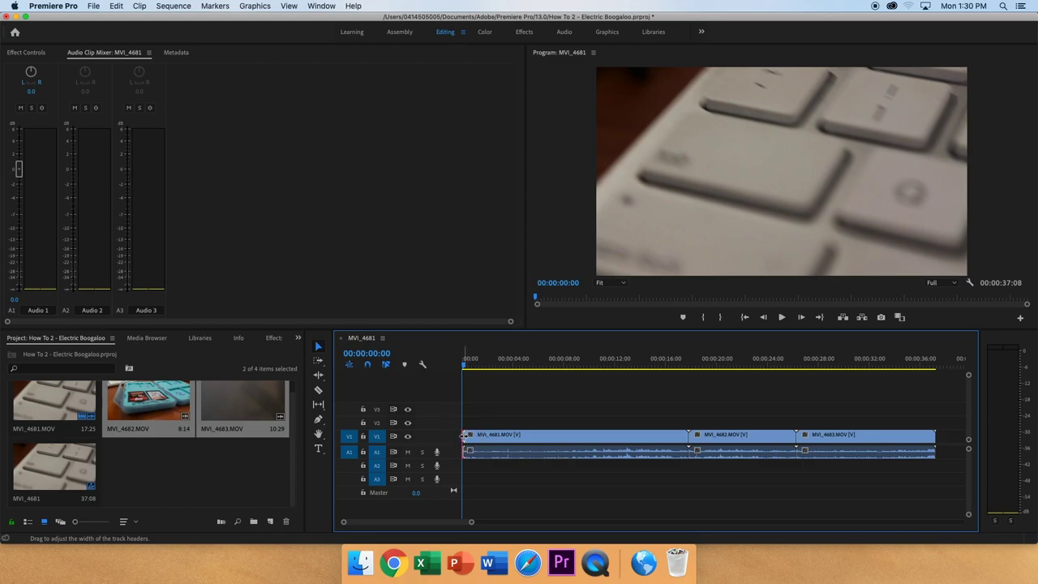
{"action": "left_click", "coordinate": [488, 437]}
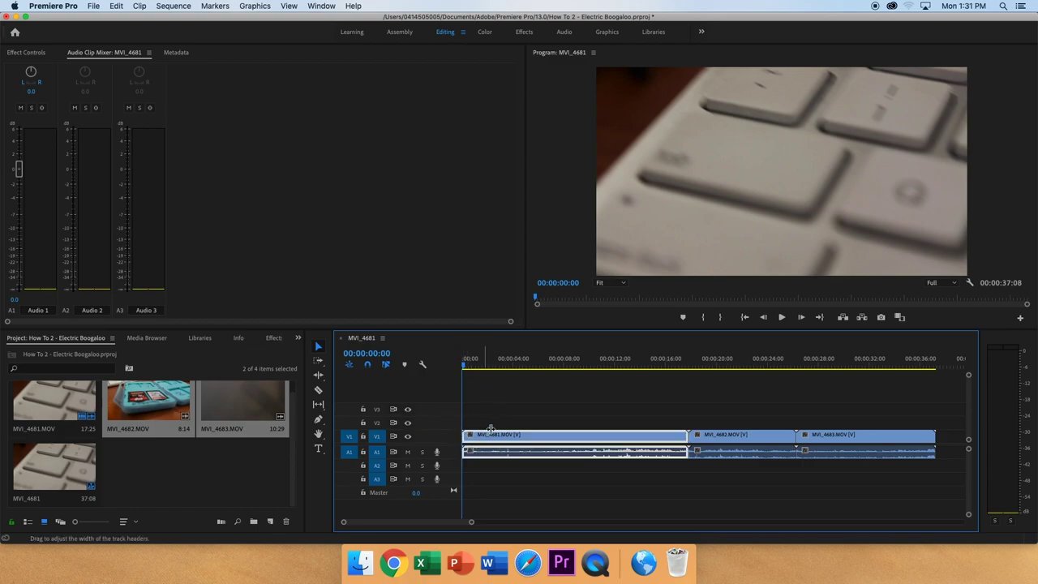
Trim both the opening seconds and the end of MVI_4681 on the timeline.
{"action": "left_click_drag", "start_coordinate": [463, 435], "coordinate": [520, 436]}
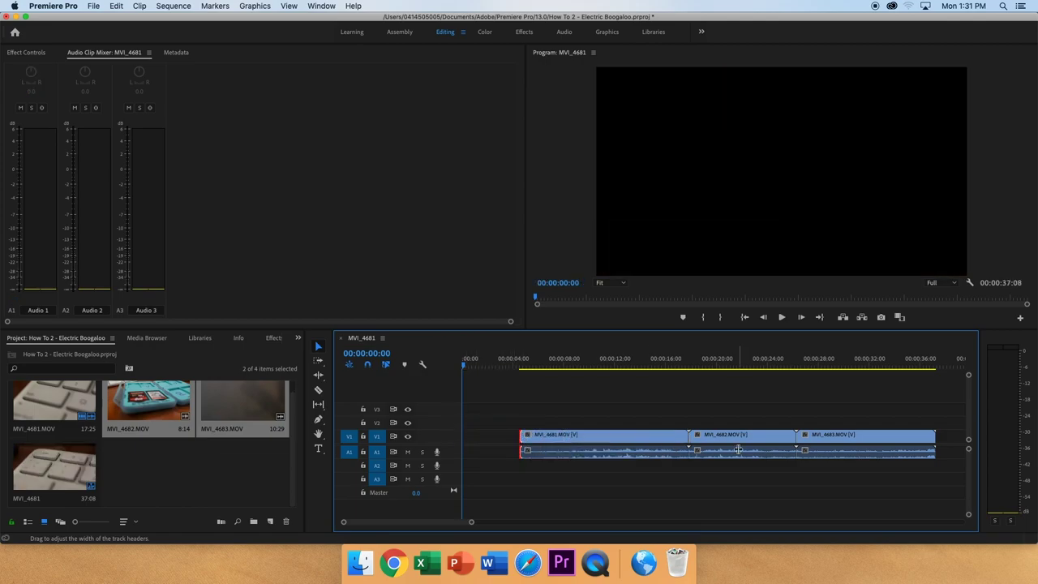
{"action": "left_click_drag", "start_coordinate": [687, 435], "coordinate": [640, 436]}
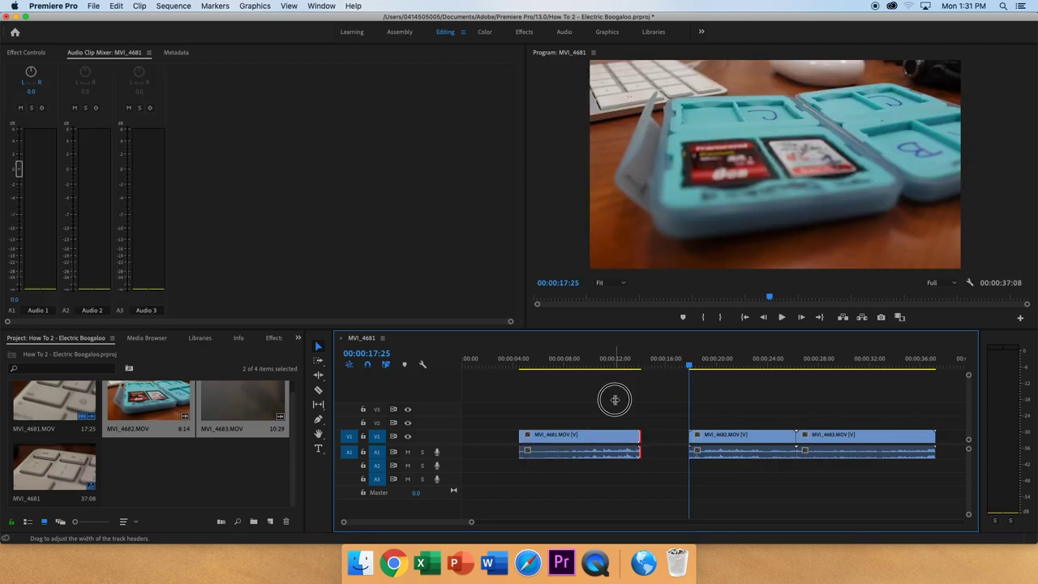
{"action": "left_click", "coordinate": [615, 399]}
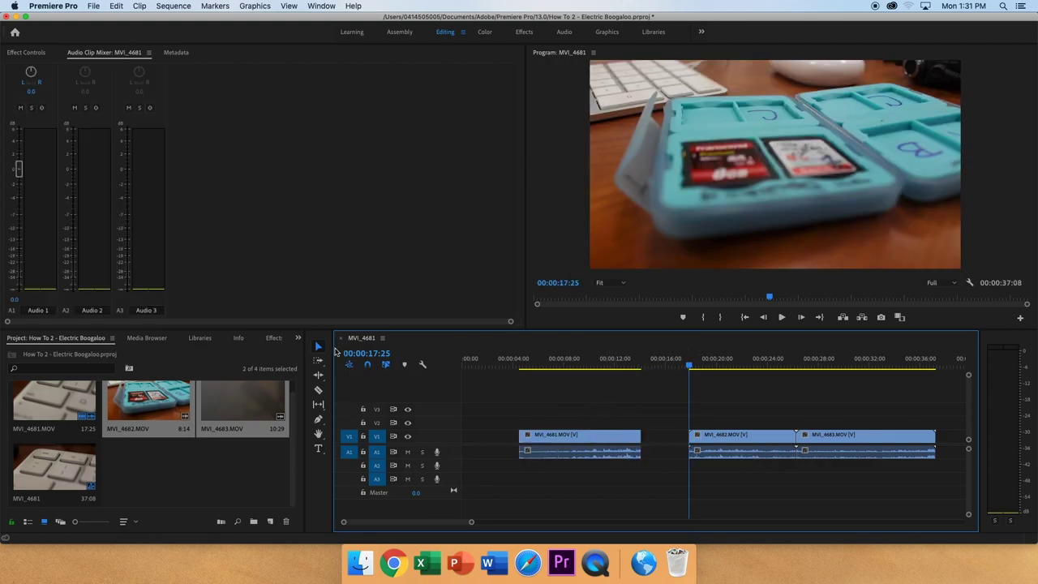
Cut MVI_4681 twice with the Razor tool to isolate a middle piece.
{"action": "left_click", "coordinate": [318, 390]}
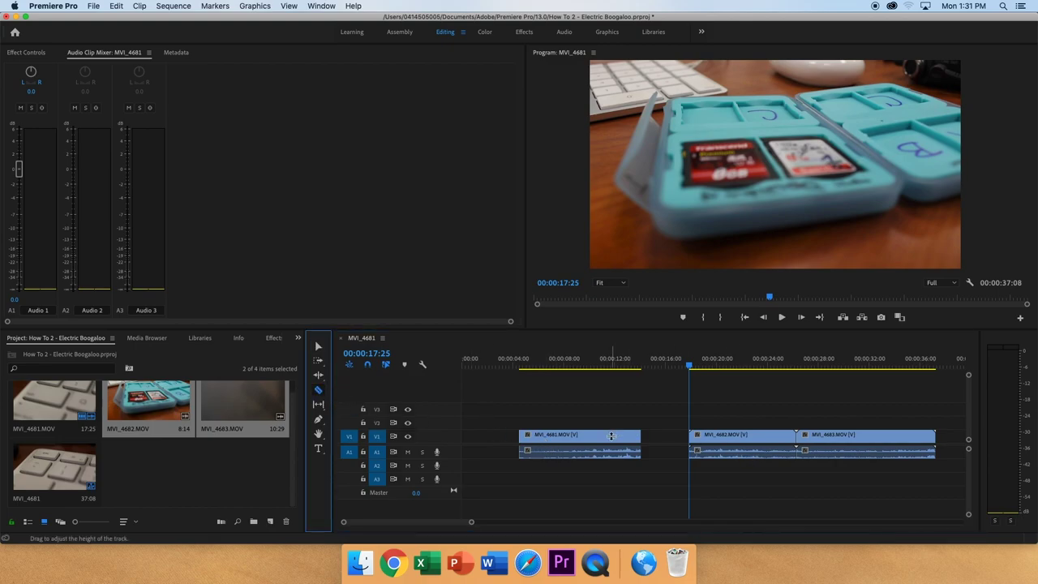
{"action": "left_click", "coordinate": [549, 437]}
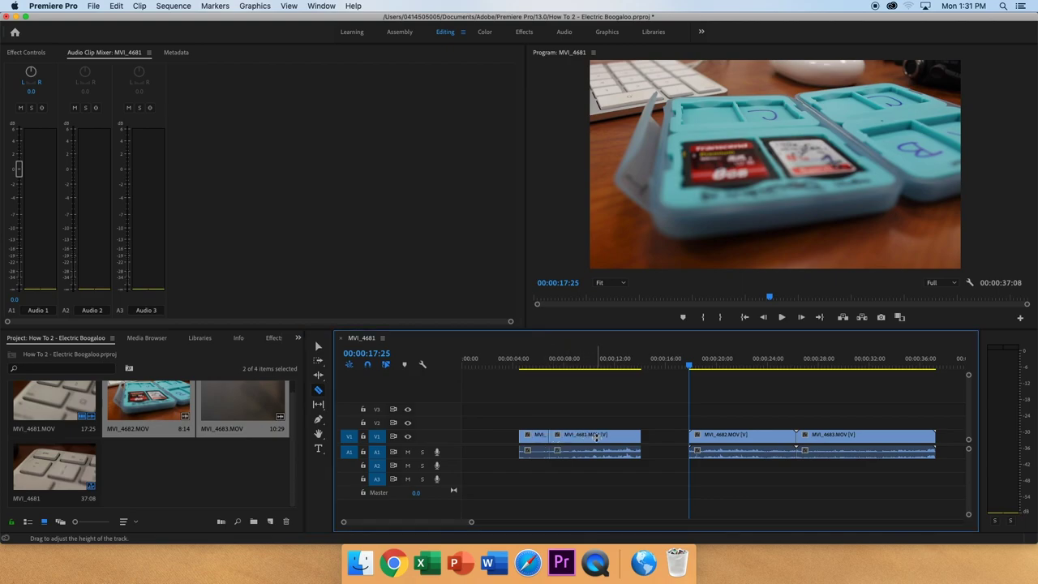
{"action": "left_click", "coordinate": [610, 437]}
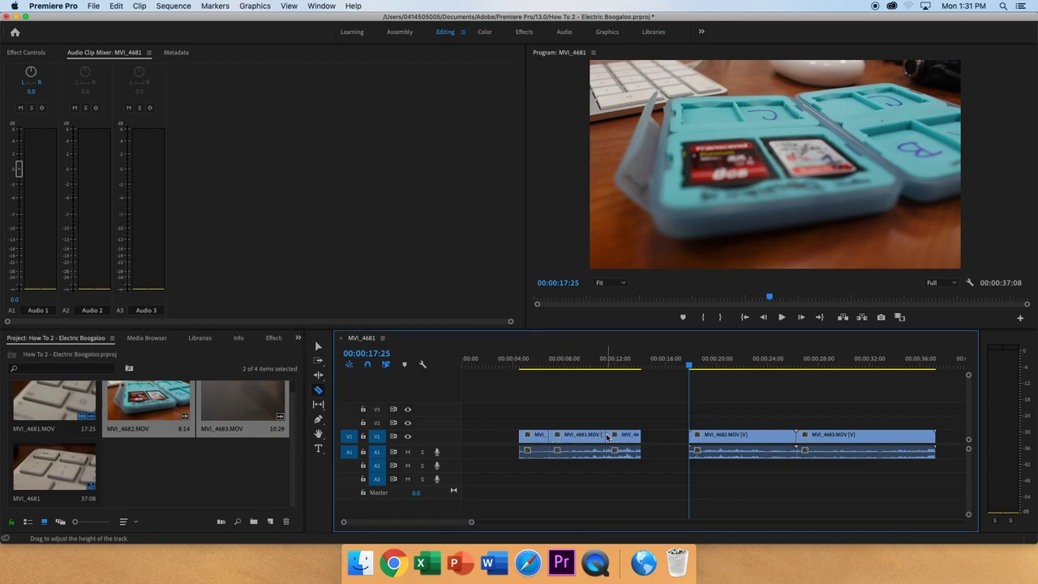
{"action": "left_click", "coordinate": [562, 361]}
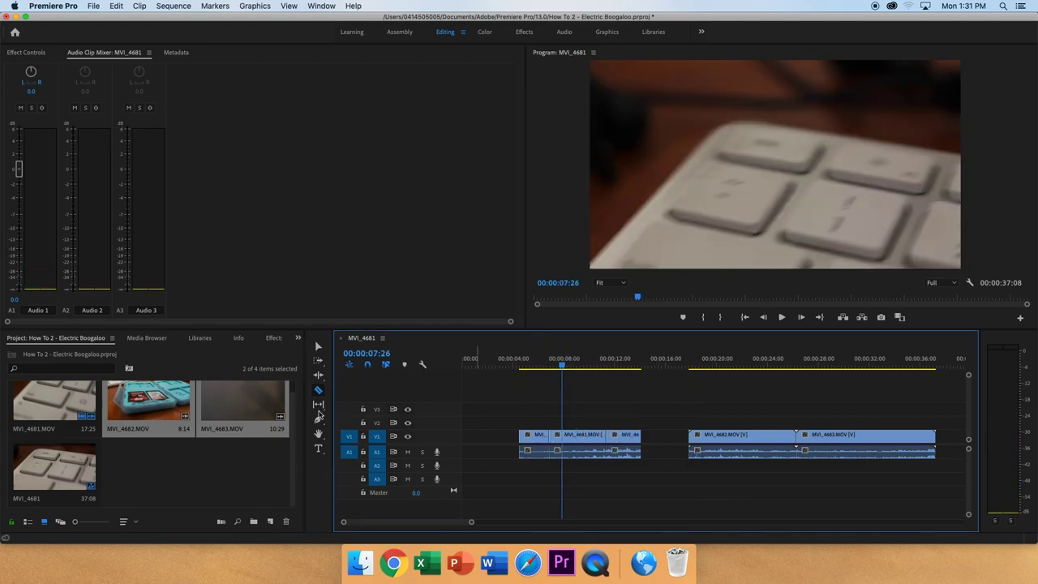
Move one MVI_4681 piece earlier and snap the short piece against MVI_4682.
{"action": "left_click", "coordinate": [318, 346]}
{"action": "left_click_drag", "start_coordinate": [590, 444], "coordinate": [533, 436]}
{"action": "left_click", "coordinate": [547, 425]}
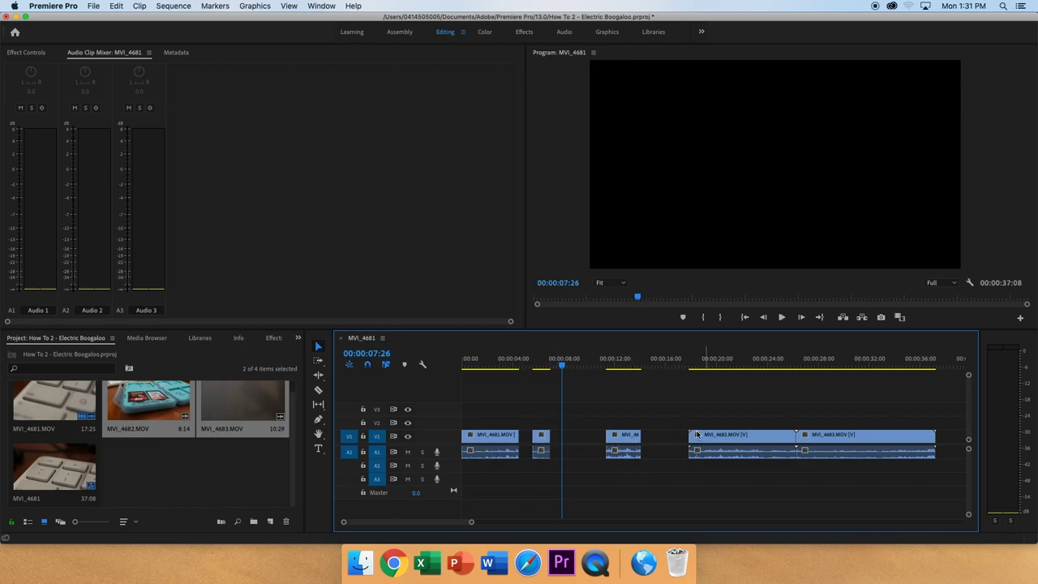
{"action": "left_click", "coordinate": [639, 435]}
{"action": "left_click_drag", "start_coordinate": [639, 435], "coordinate": [685, 436]}
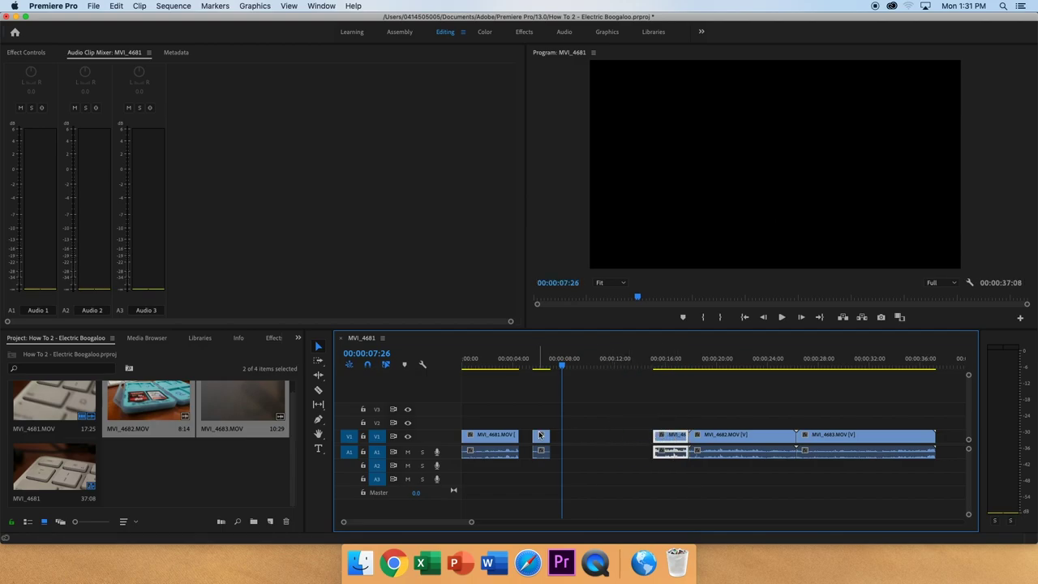
Unlink the short clip and delete its A1 audio, keeping only the video.
{"action": "right_click", "coordinate": [678, 438]}
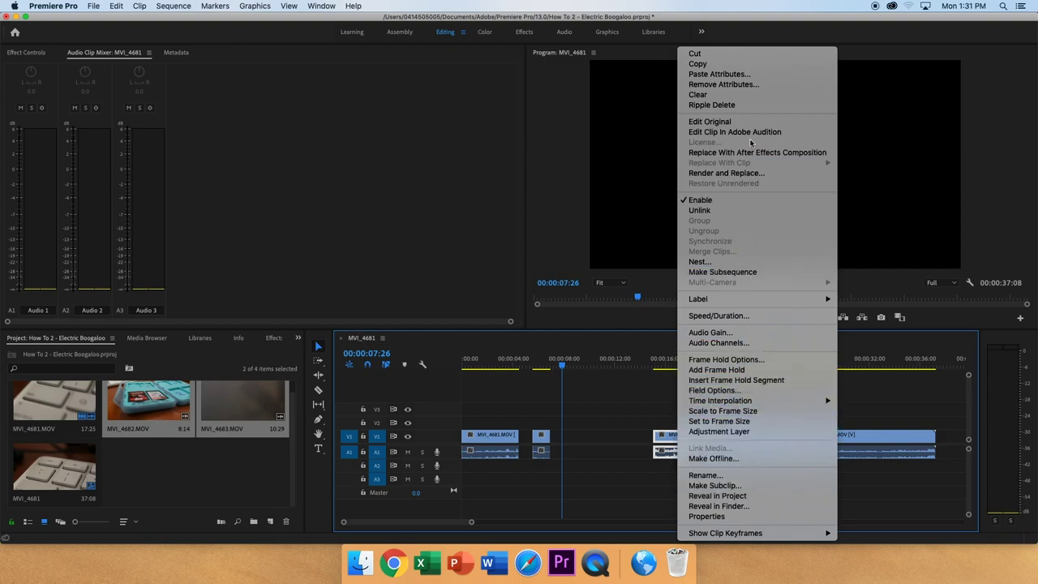
{"action": "left_click", "coordinate": [724, 211]}
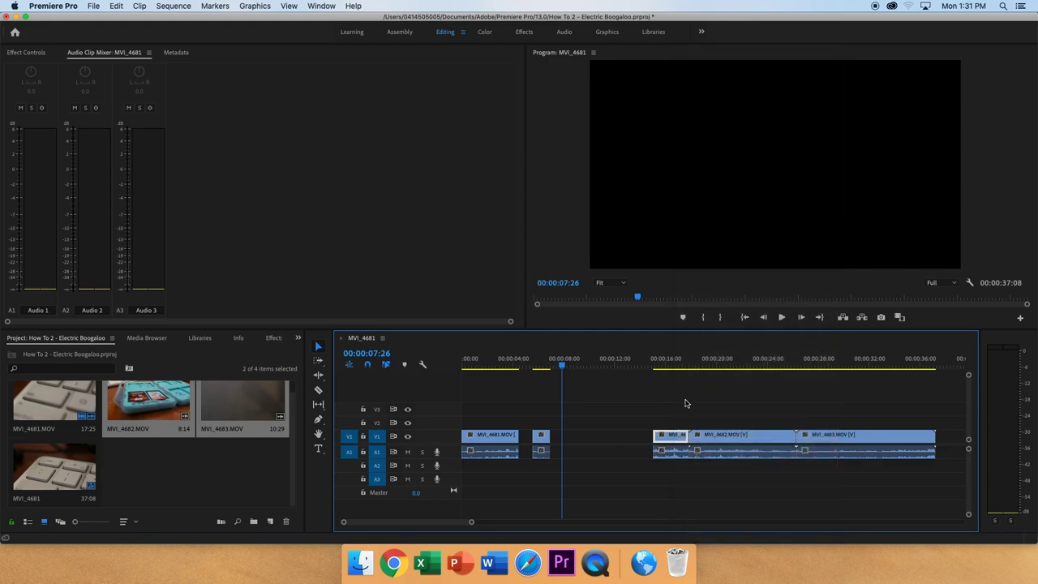
{"action": "left_click", "coordinate": [676, 454]}
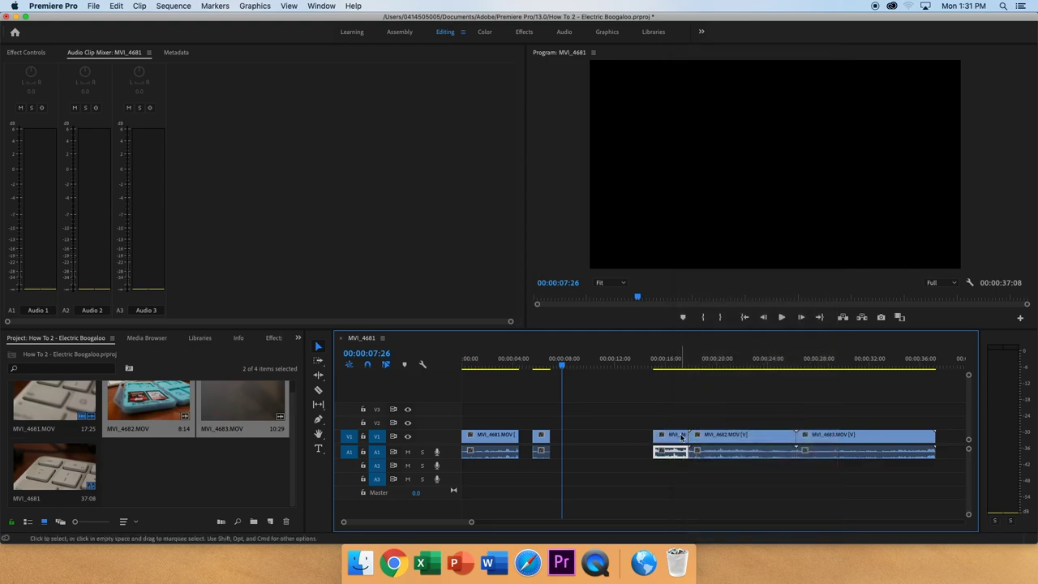
{"action": "left_click", "coordinate": [663, 357]}
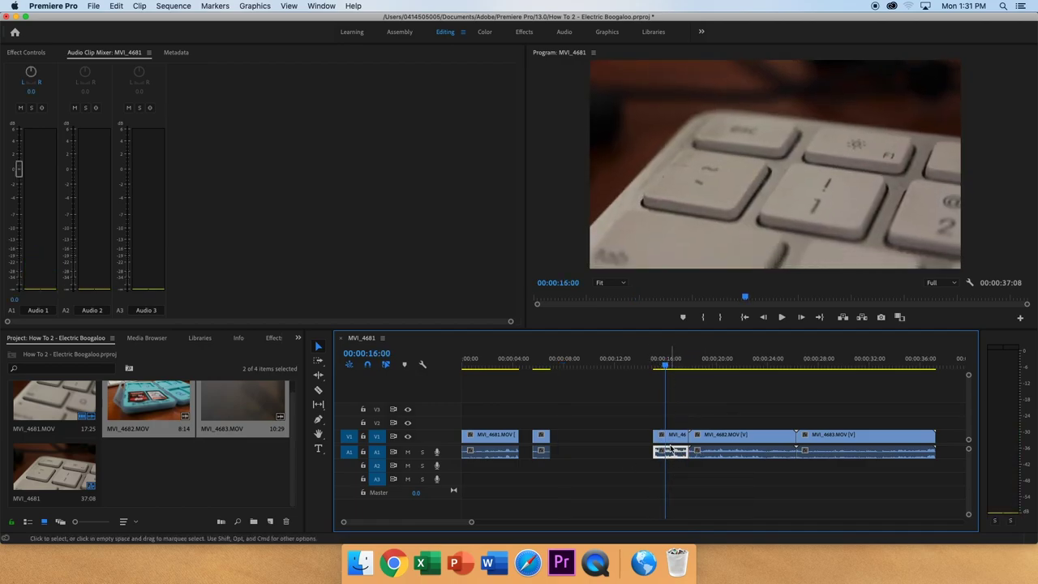
{"action": "key", "text": "Delete"}
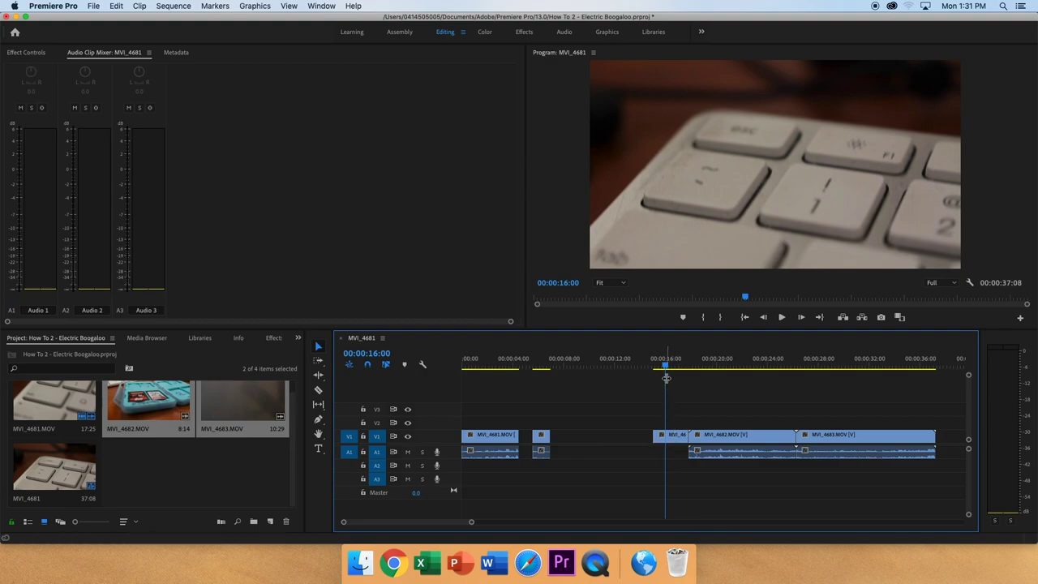
Check the remaining short video clip around 16 seconds and save the project.
{"action": "mouse_move", "coordinate": [665, 368]}
{"action": "left_mouse_down"}
{"action": "mouse_move", "coordinate": [654, 366]}
{"action": "mouse_move", "coordinate": [671, 368]}
{"action": "left_mouse_up"}
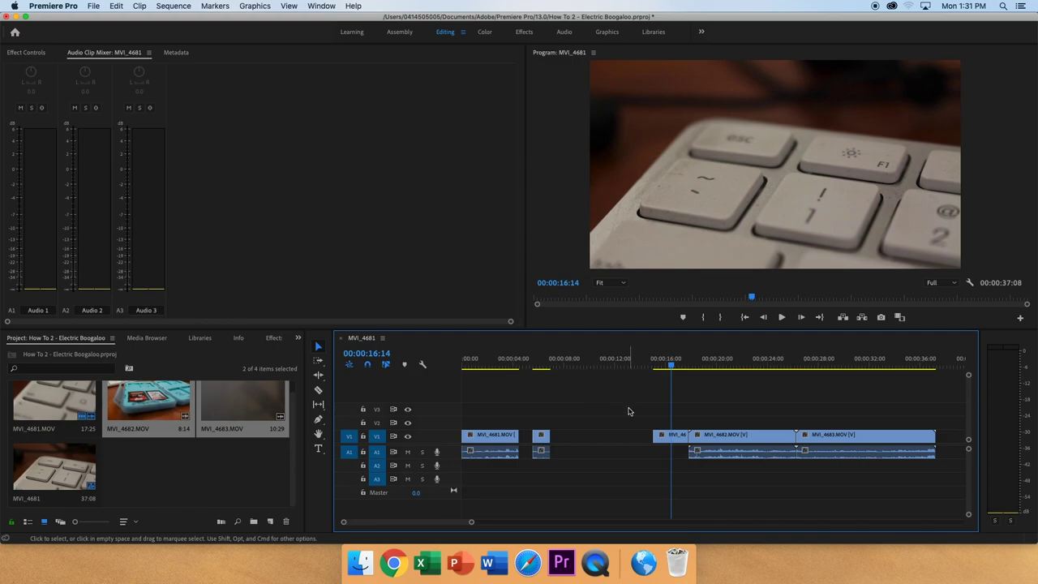
{"action": "left_click", "coordinate": [673, 438]}
{"action": "left_click", "coordinate": [635, 424]}
{"action": "key", "text": "super+s"}
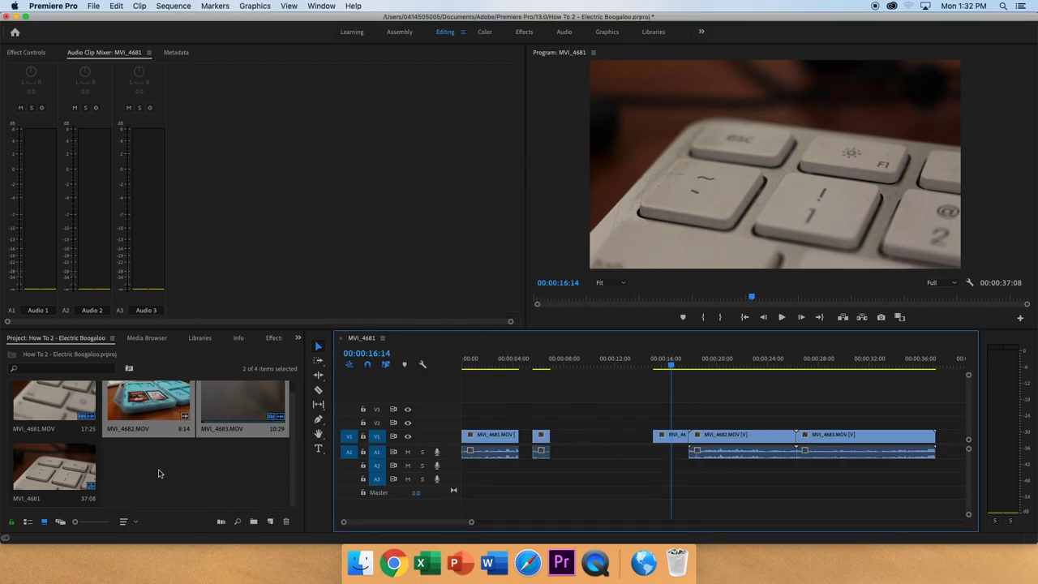
Type a 'hello world' title in the Program monitor over the keyboard shot at 16 seconds.
{"action": "left_click", "coordinate": [231, 465]}
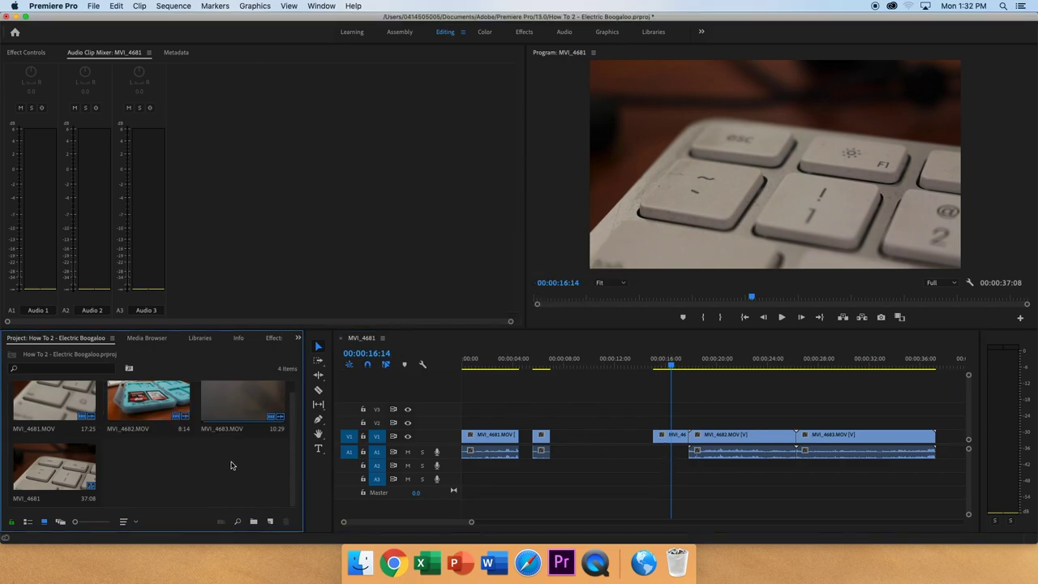
{"action": "left_click", "coordinate": [319, 452]}
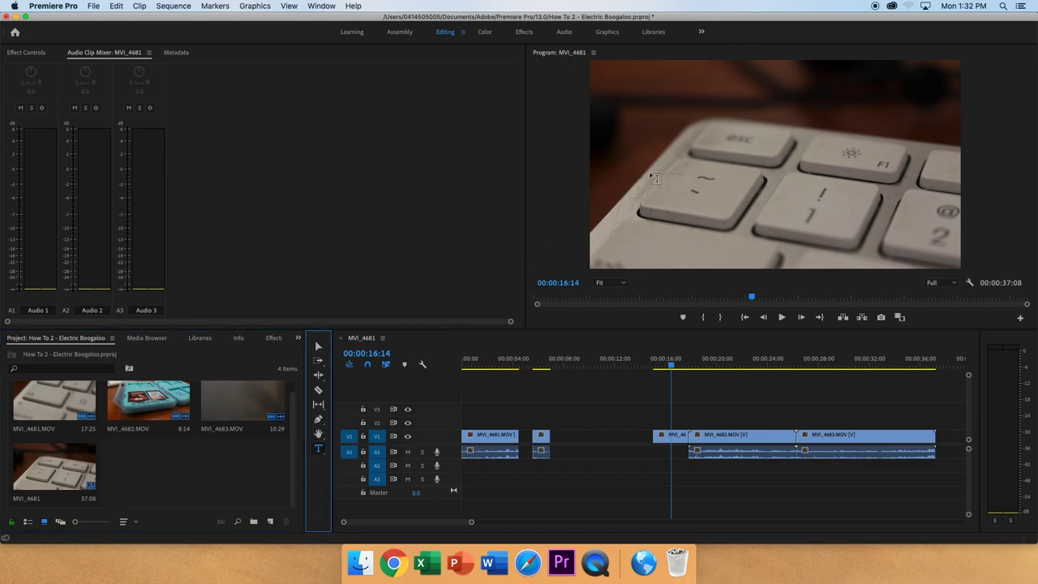
{"action": "left_click", "coordinate": [733, 165]}
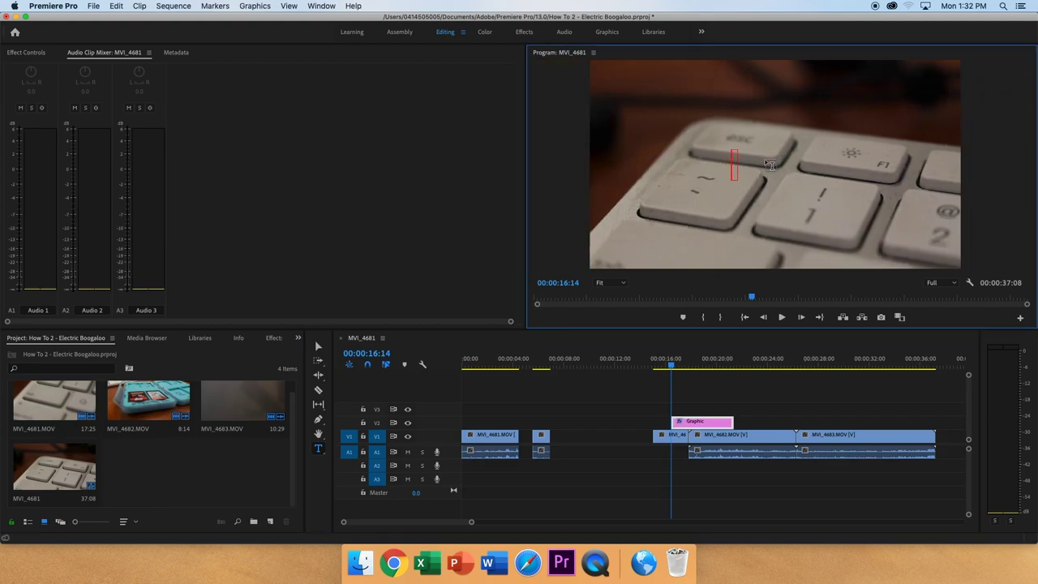
{"action": "type", "text": "hello  world"}
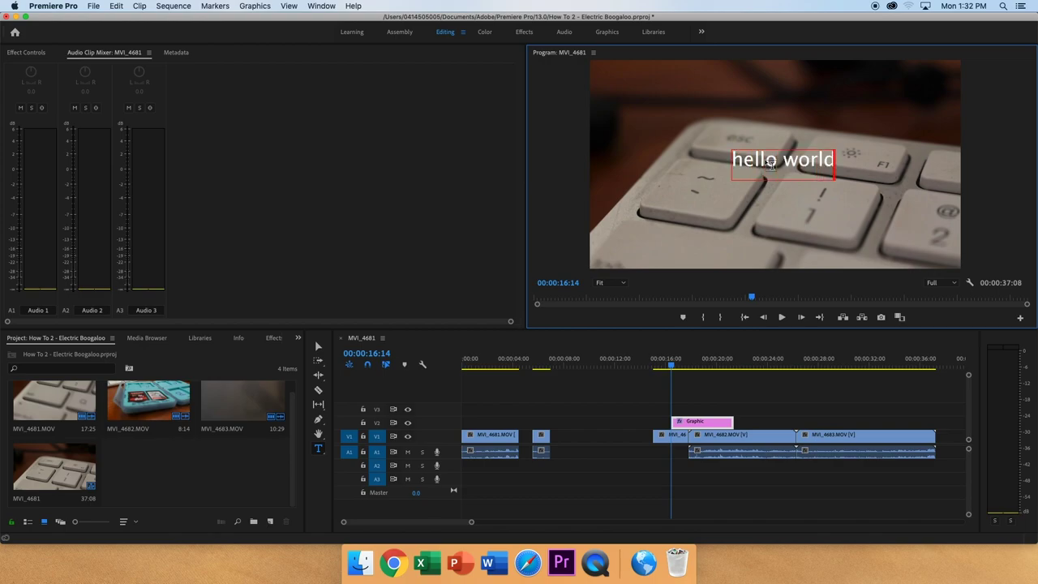
{"action": "left_click", "coordinate": [691, 392]}
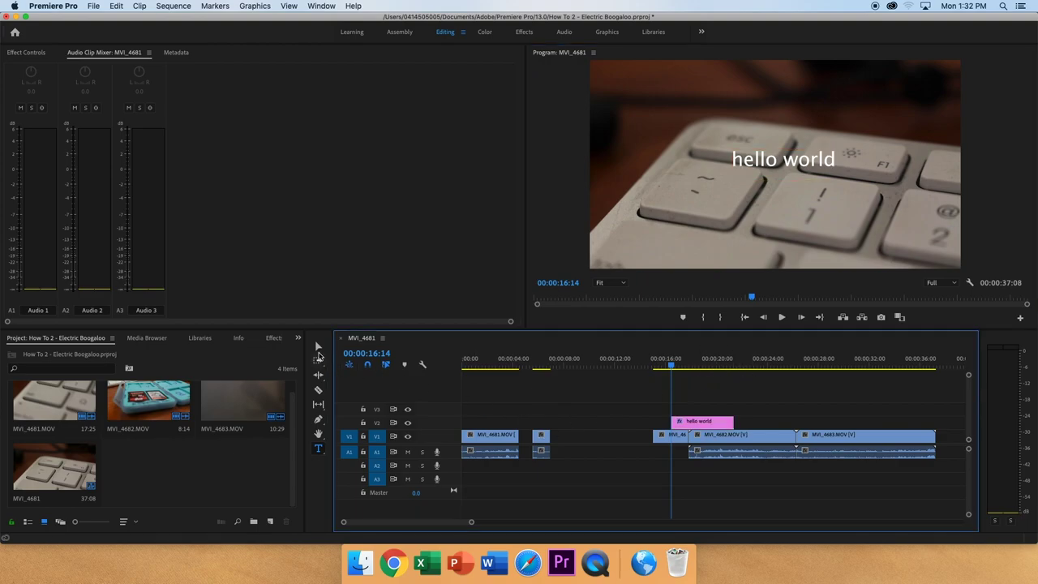
Move the hello world title toward the top of the frame and enlarge it.
{"action": "left_click", "coordinate": [319, 347]}
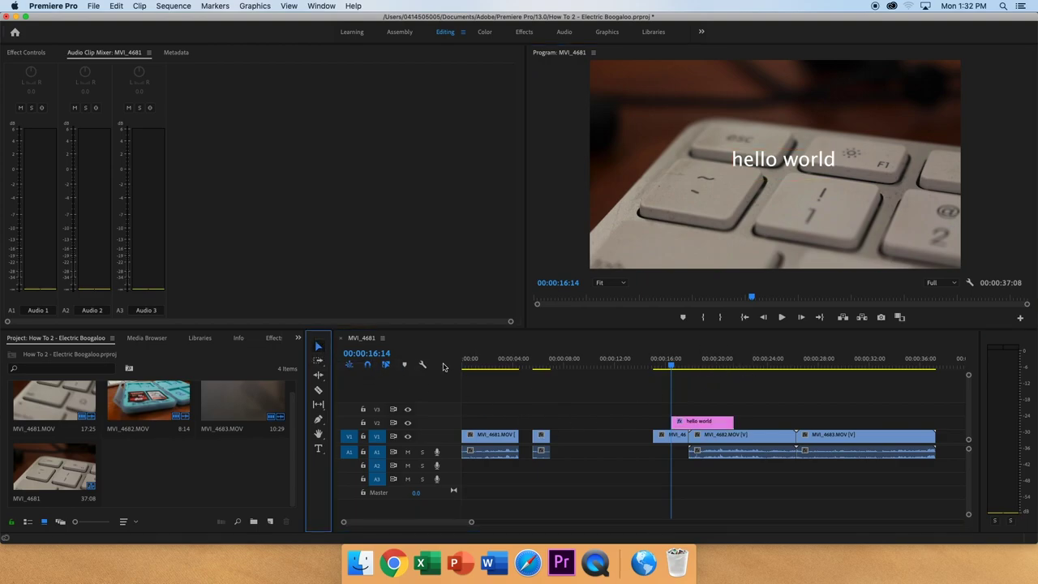
{"action": "left_click_drag", "start_coordinate": [792, 159], "coordinate": [742, 93]}
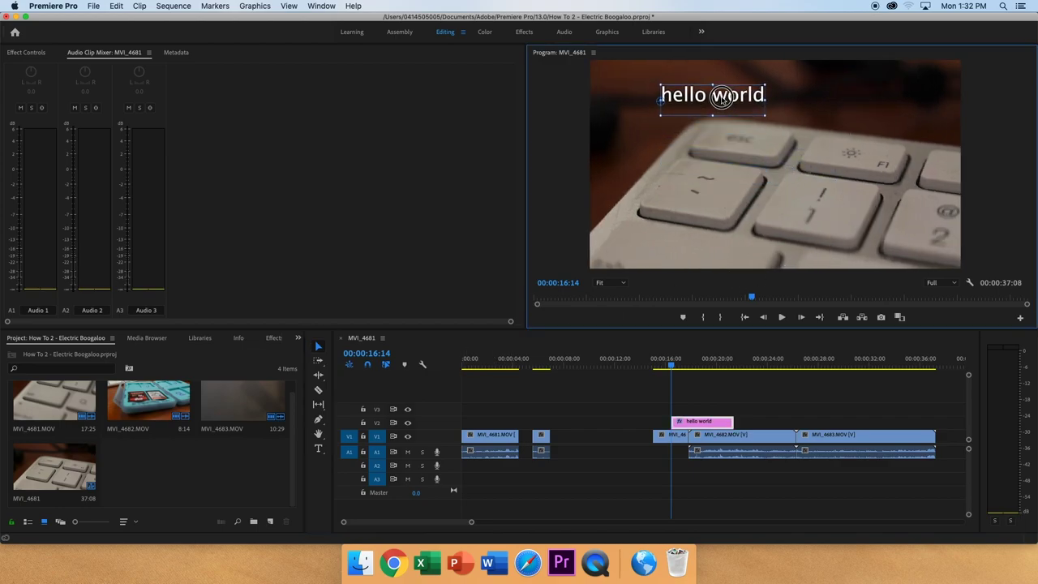
{"action": "mouse_move", "coordinate": [787, 130]}
{"action": "left_mouse_down"}
{"action": "mouse_move", "coordinate": [799, 93]}
{"action": "mouse_move", "coordinate": [834, 98]}
{"action": "mouse_move", "coordinate": [772, 120]}
{"action": "left_mouse_up"}
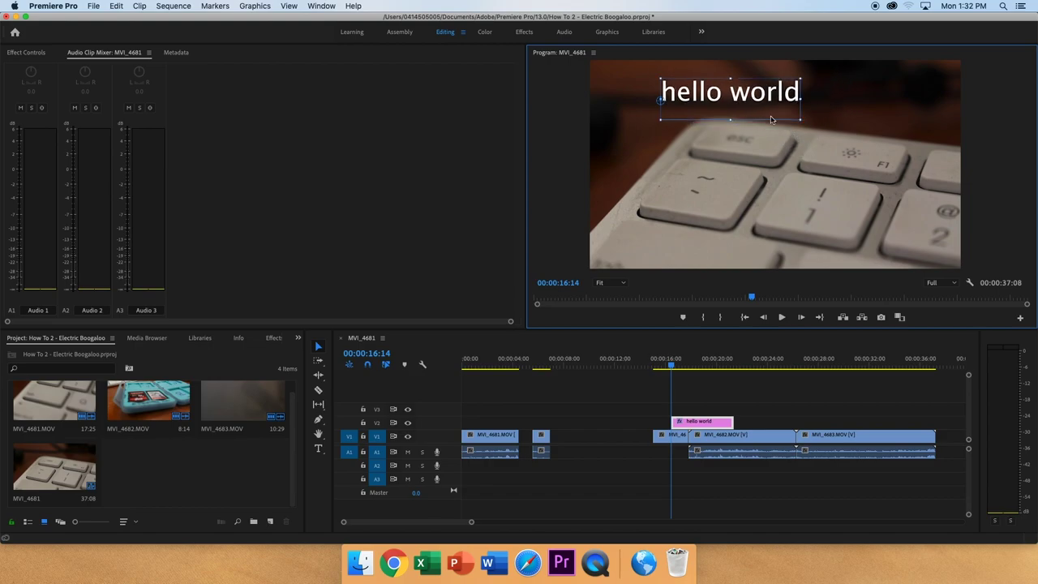
Import the deja vu WAV music file from the Desktop into the Project panel.
{"action": "left_click", "coordinate": [641, 451]}
{"action": "left_click", "coordinate": [608, 433]}
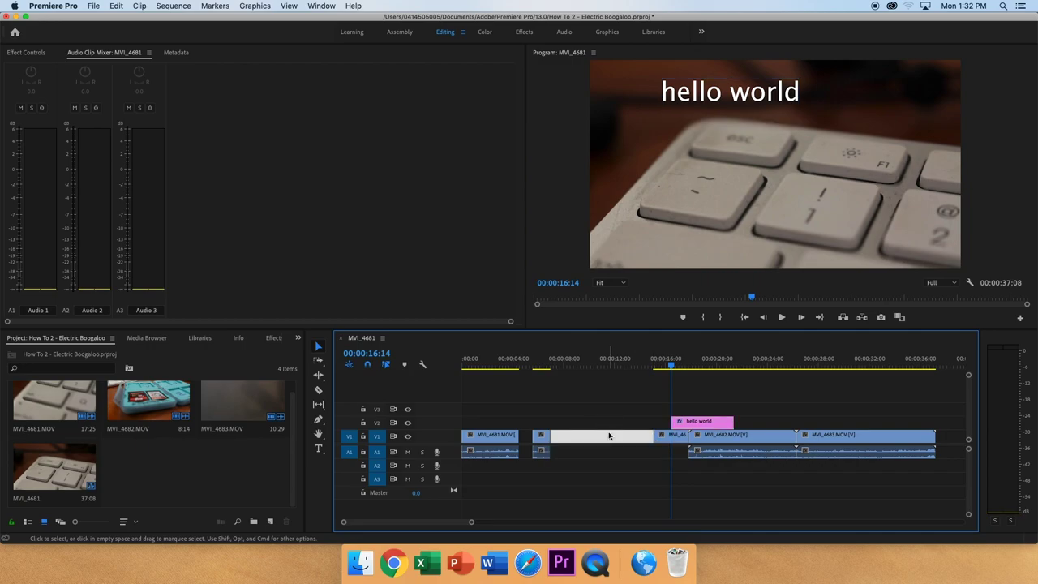
{"action": "key", "text": "super+Tab"}
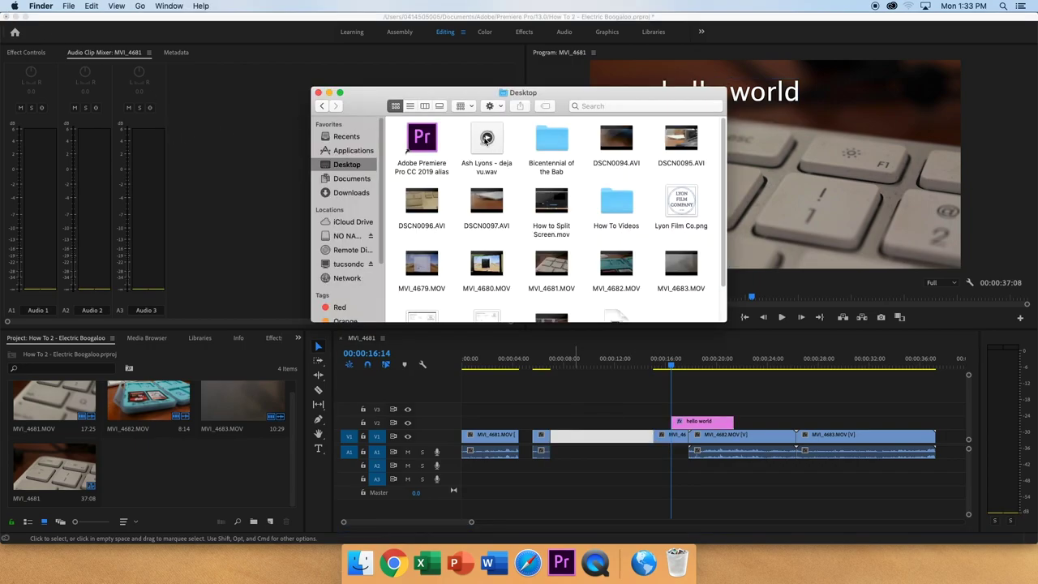
{"action": "left_click_drag", "start_coordinate": [487, 156], "coordinate": [205, 472]}
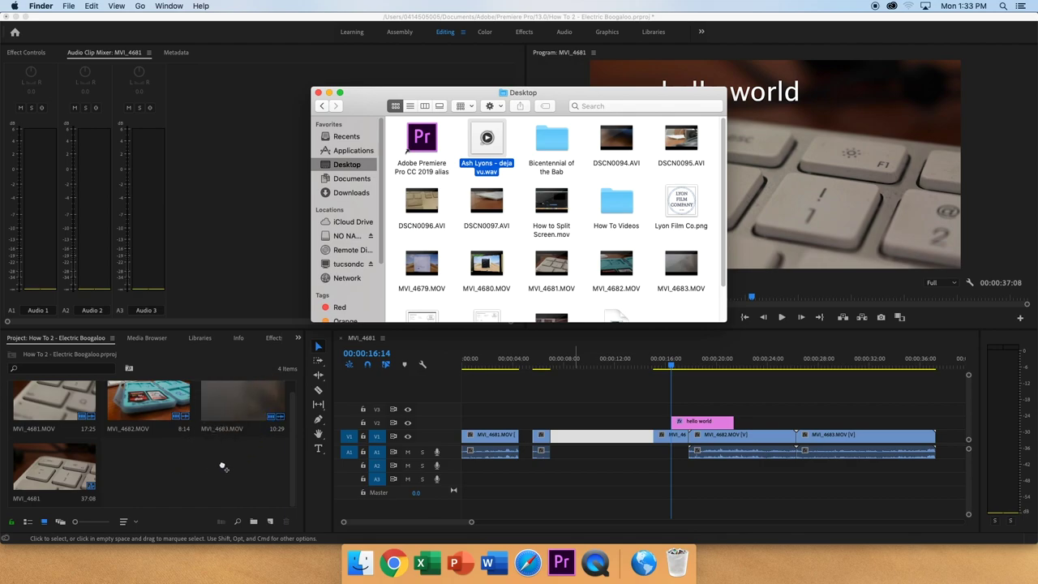
{"action": "left_click", "coordinate": [224, 467]}
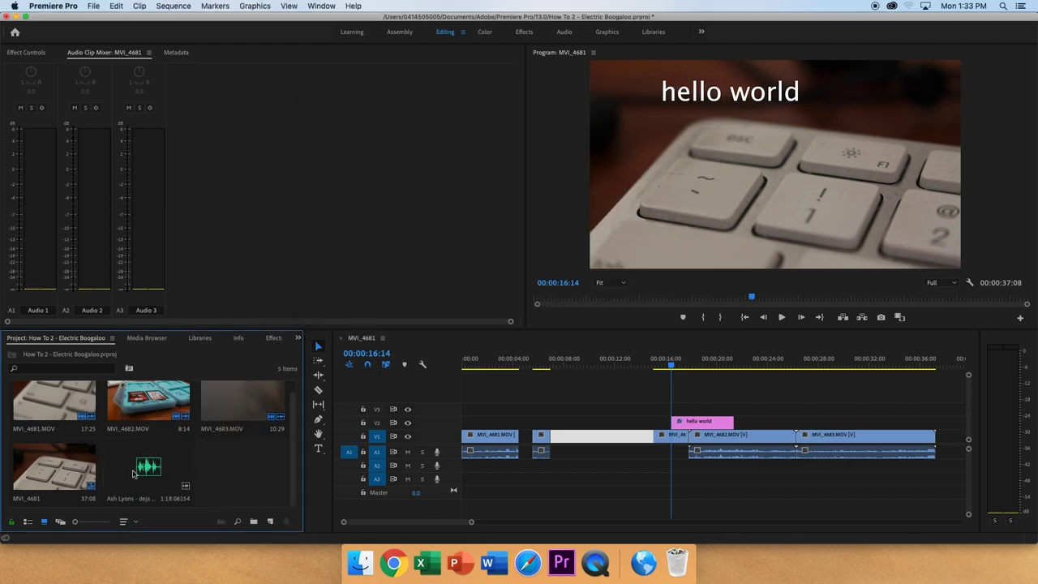
{"action": "left_click_drag", "start_coordinate": [134, 474], "coordinate": [189, 299]}
{"action": "left_click_drag", "start_coordinate": [427, 535], "coordinate": [521, 463]}
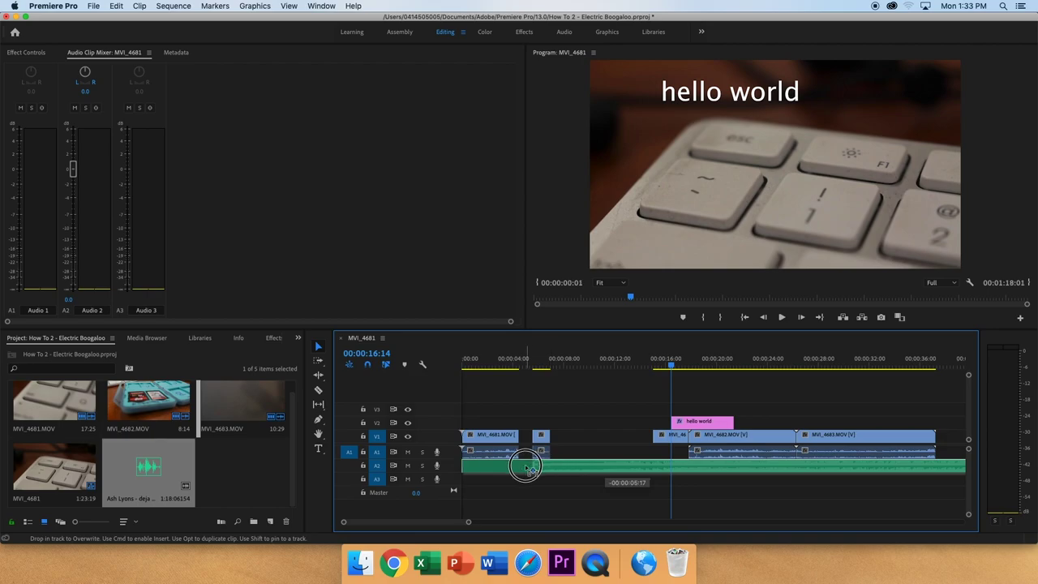
{"action": "left_click", "coordinate": [679, 455]}
{"action": "left_click", "coordinate": [682, 475]}
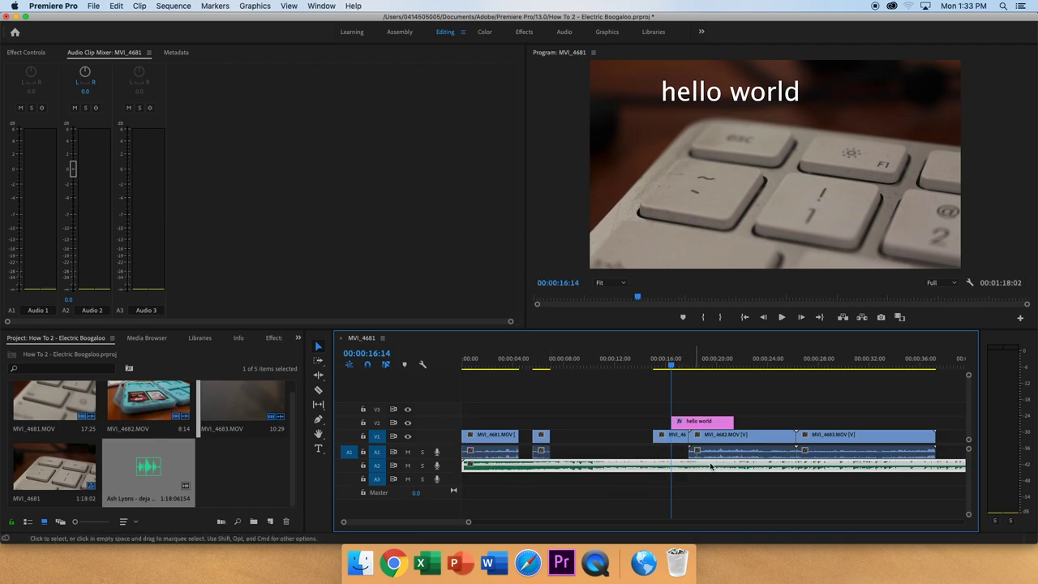
{"action": "left_click", "coordinate": [584, 430]}
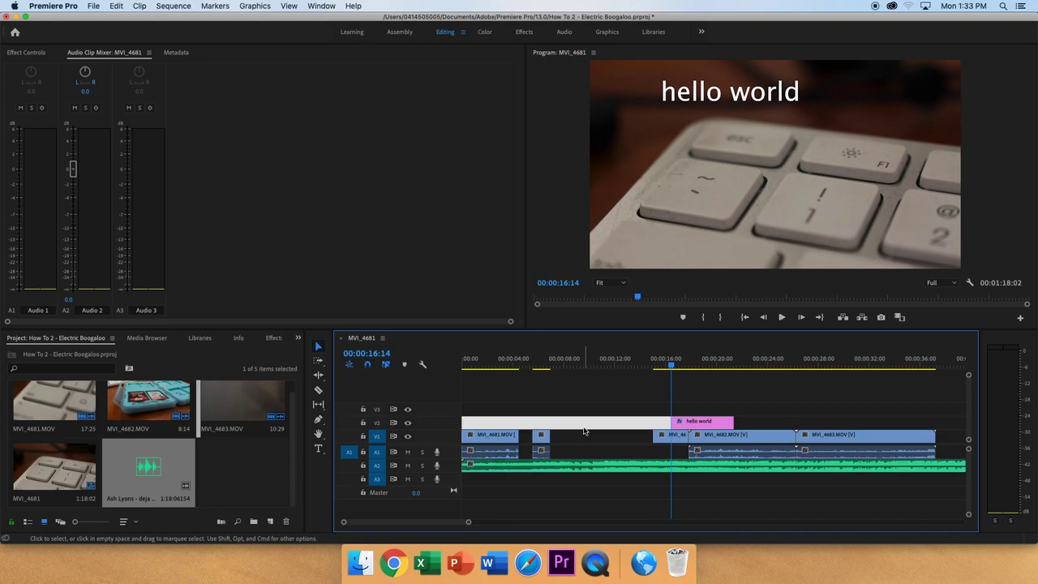
{"action": "key", "text": "minus"}
{"action": "key", "text": "minus"}
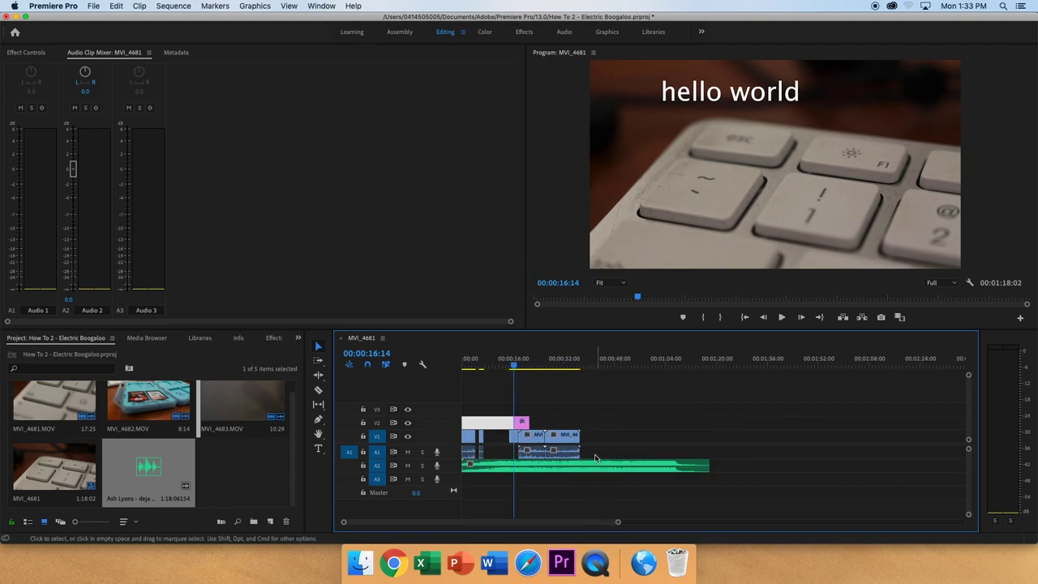
{"action": "left_click", "coordinate": [596, 453]}
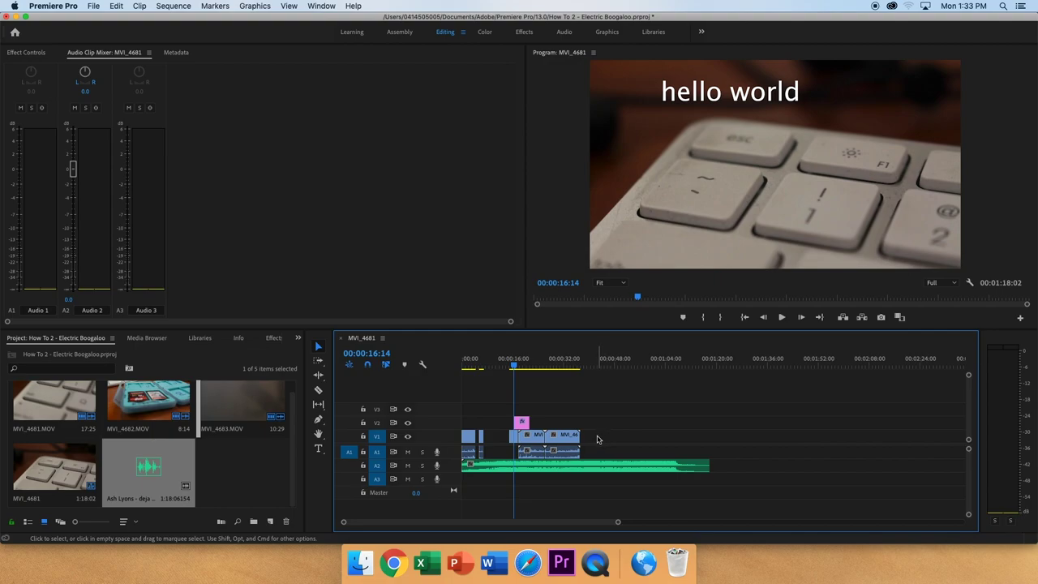
{"action": "scroll", "coordinate": [609, 451], "scroll_direction": "right", "scroll_amount": 2}
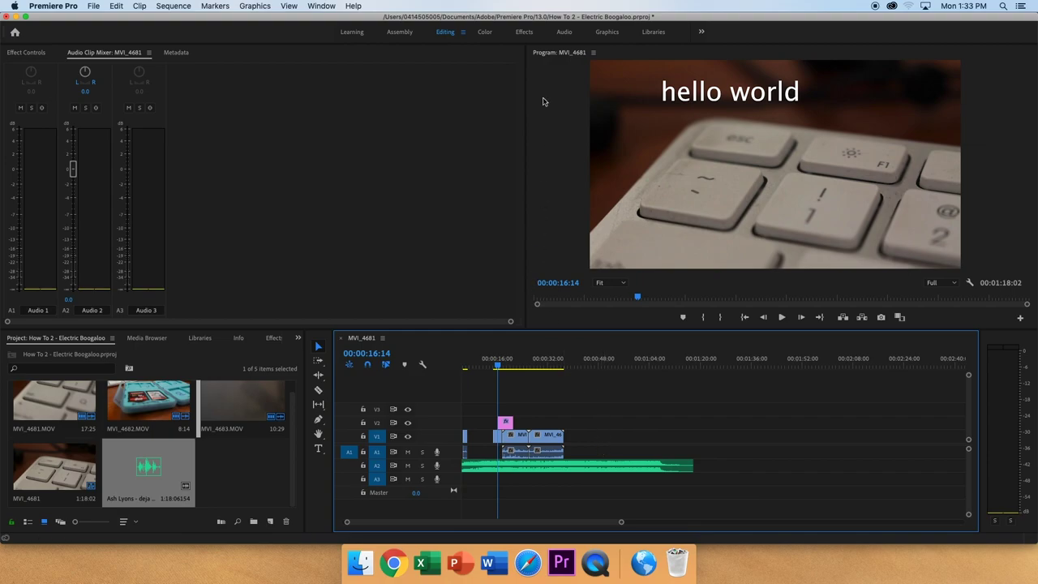
Add a 'Credits' text title at about 36 seconds, then show the Graphics workspace.
{"action": "left_click_drag", "start_coordinate": [559, 364], "coordinate": [564, 364]}
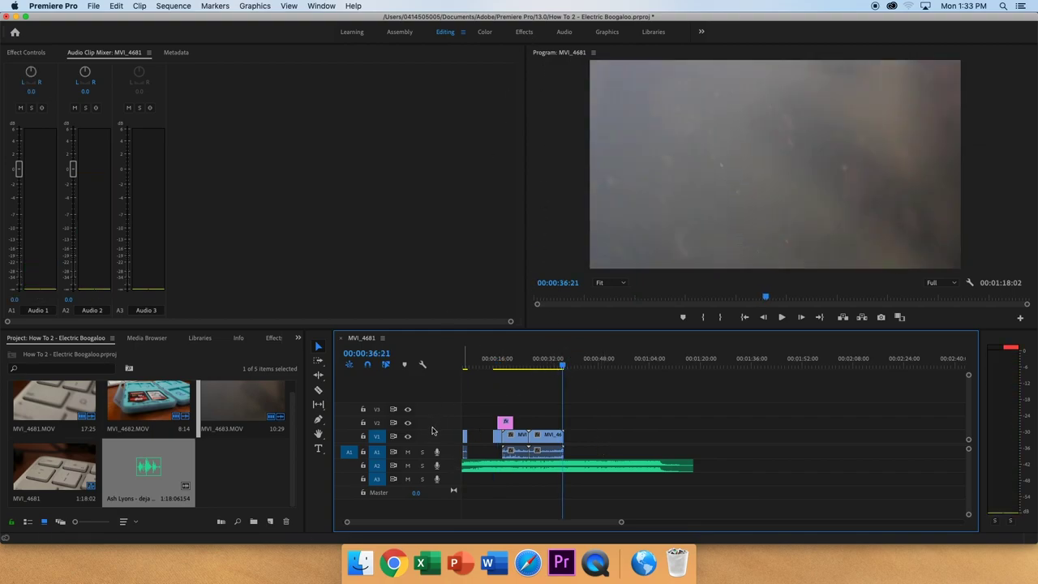
{"action": "left_click", "coordinate": [319, 448]}
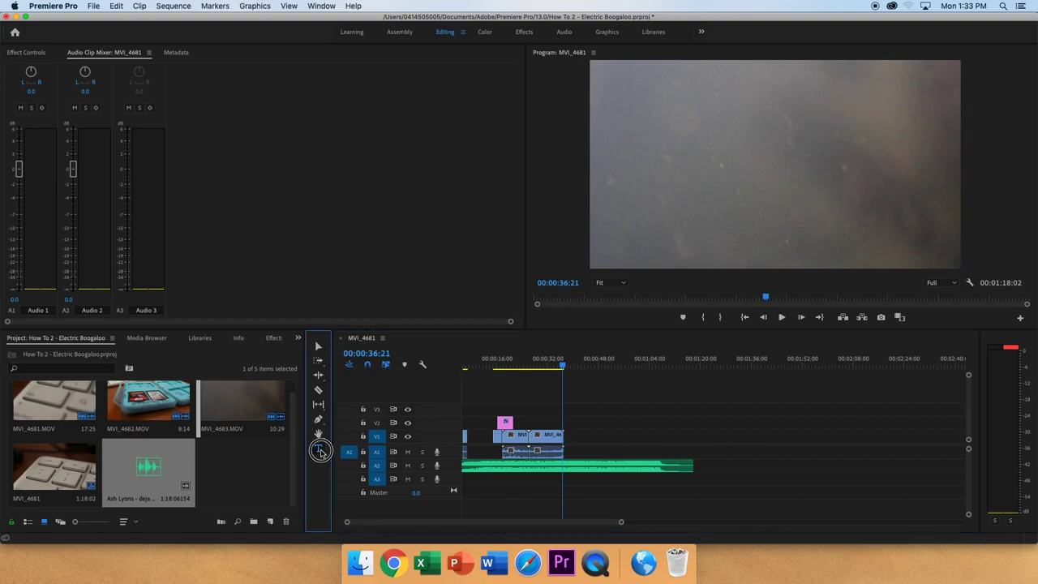
{"action": "left_click", "coordinate": [718, 172]}
{"action": "type", "text": "Credits"}
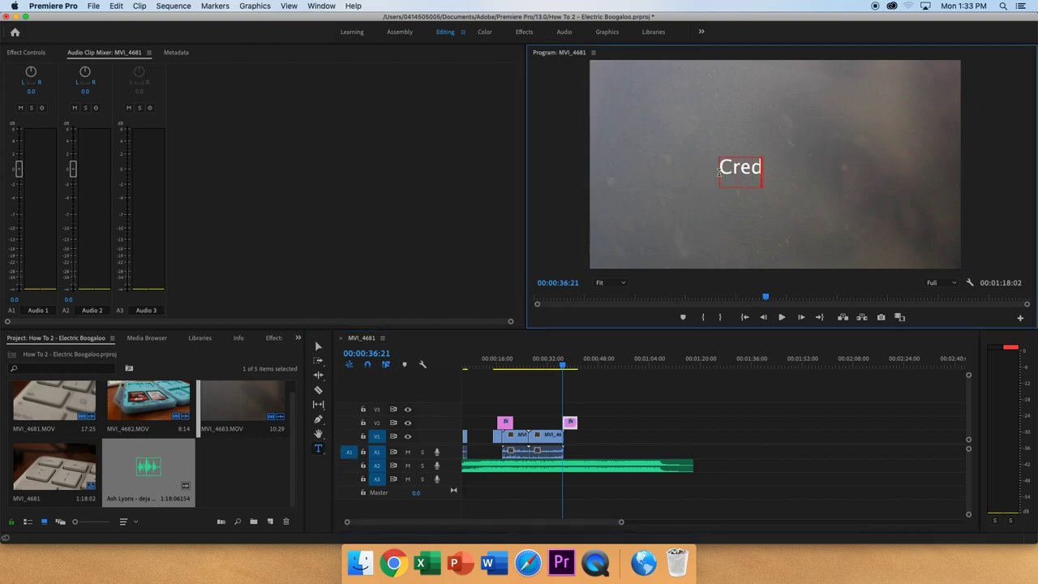
{"action": "left_click", "coordinate": [631, 375]}
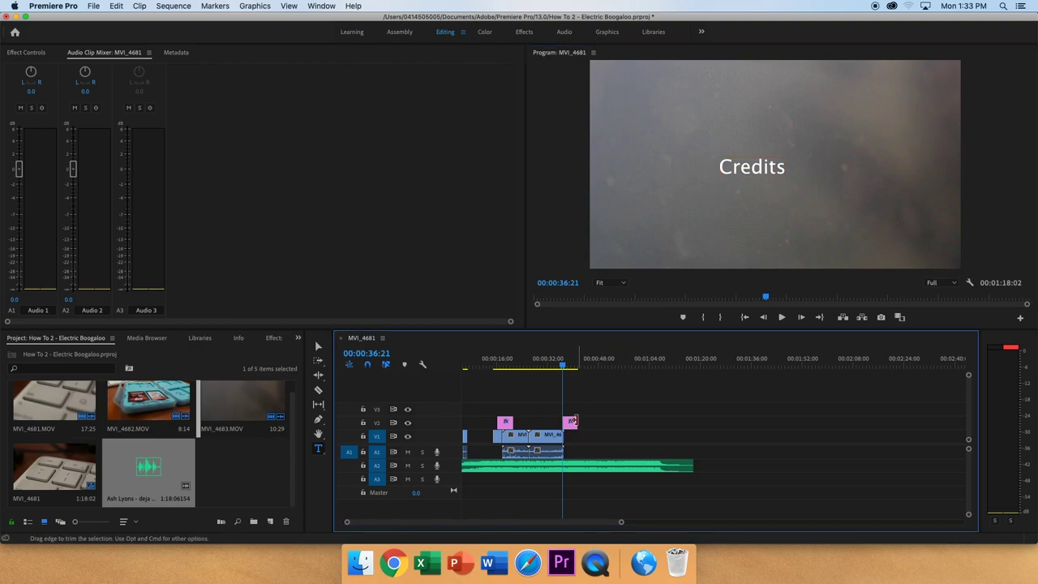
{"action": "left_click", "coordinate": [607, 32]}
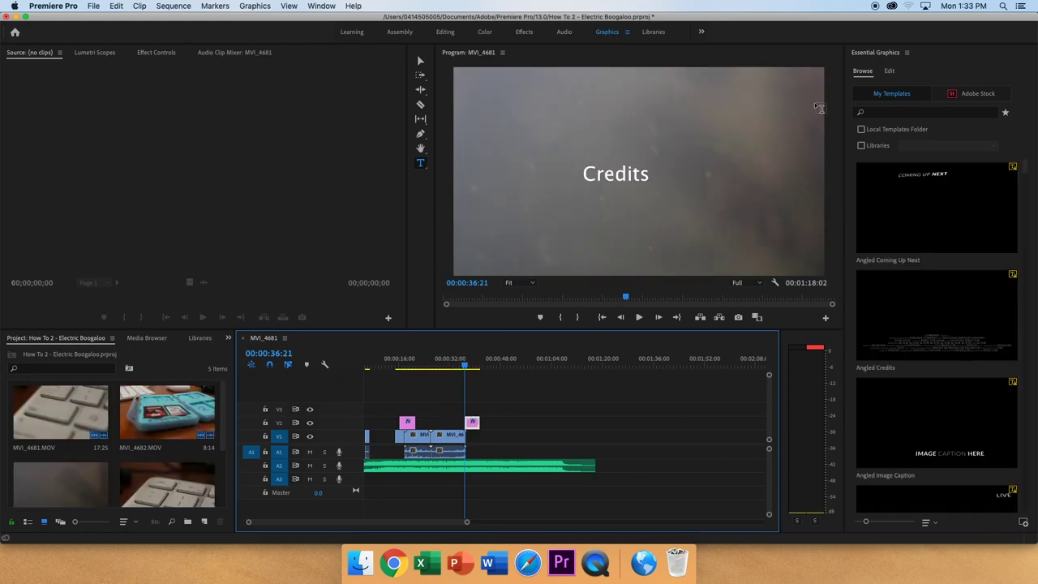
Turn on Roll for the Credits title, preview the scroll, and return the playhead to 27:00.
{"action": "left_click", "coordinate": [890, 72]}
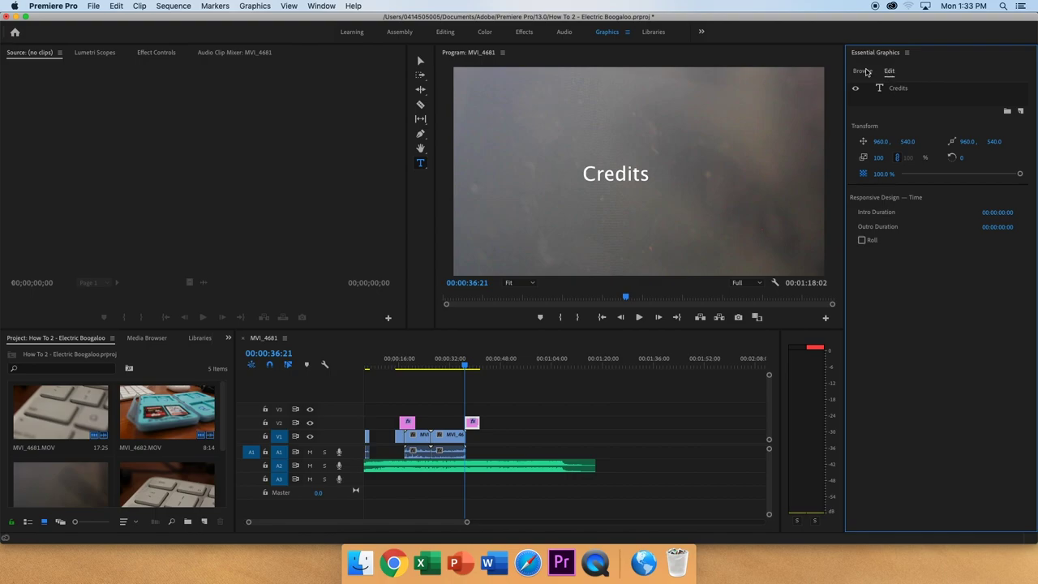
{"action": "left_click", "coordinate": [861, 240]}
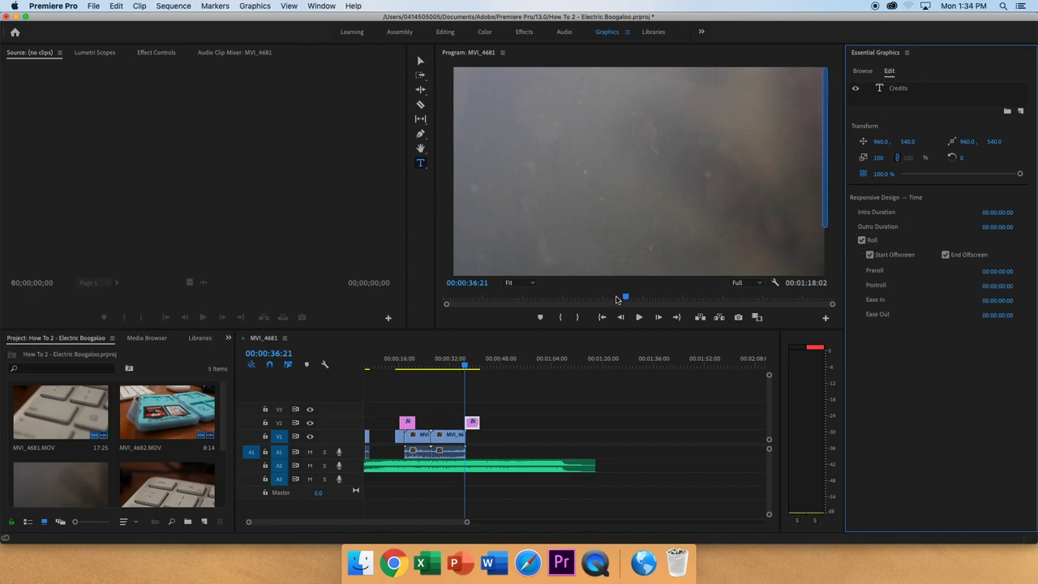
{"action": "key", "text": "space"}
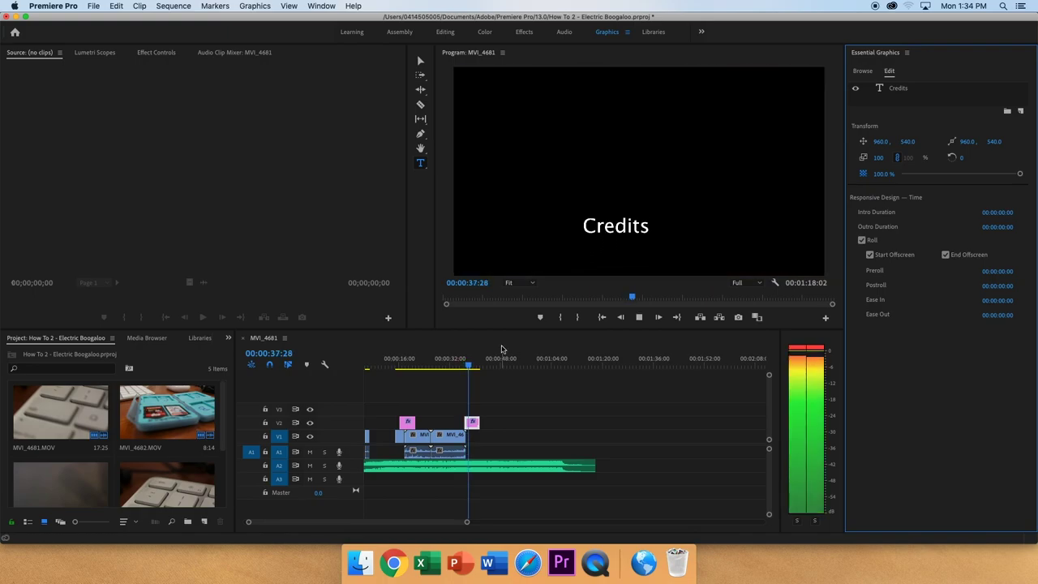
{"action": "key", "text": "space"}
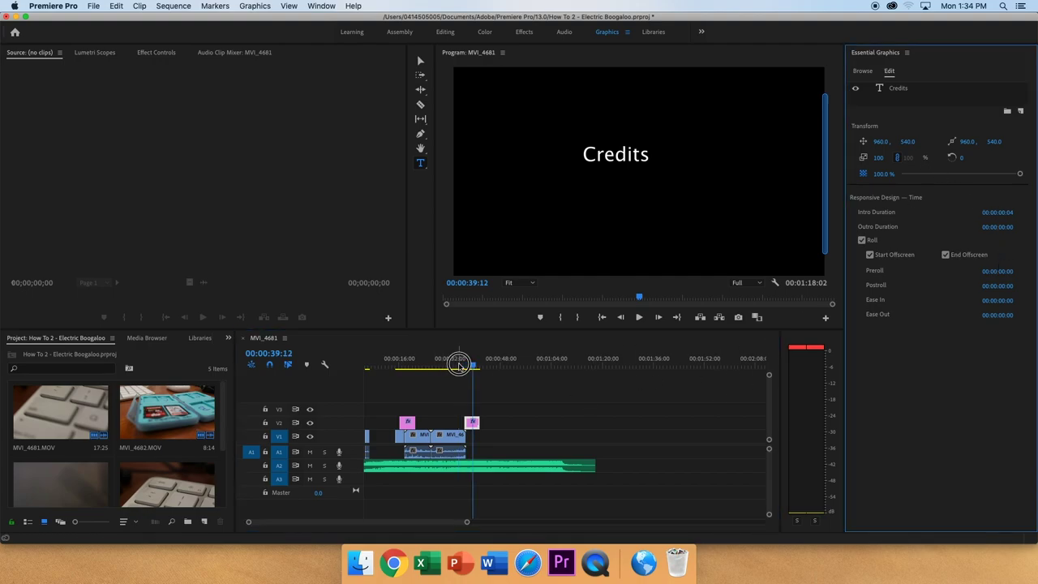
{"action": "left_click", "coordinate": [433, 363]}
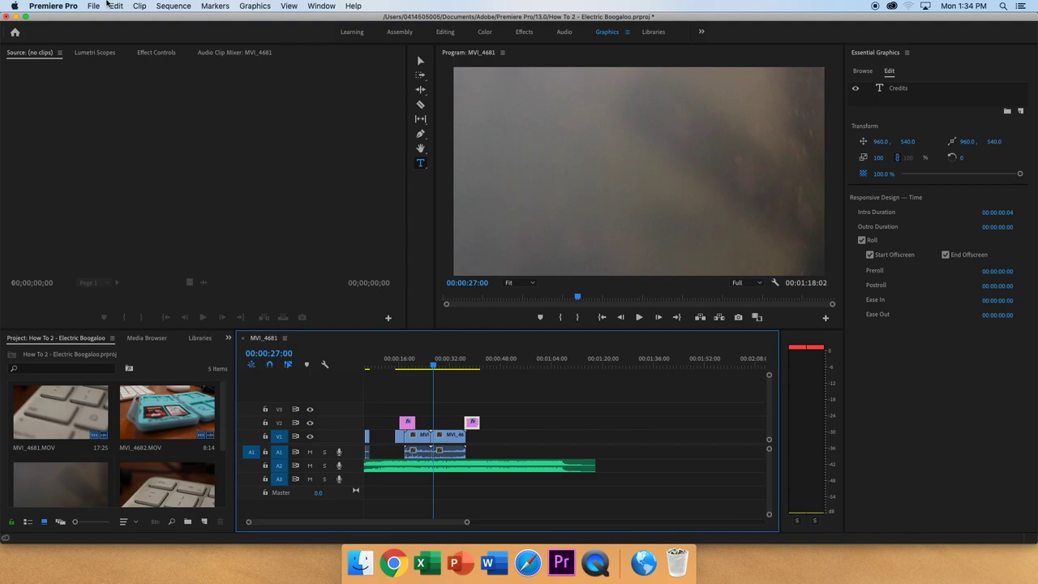
Open the Export Settings dialog from File > Export > Media.
{"action": "left_click", "coordinate": [94, 6]}
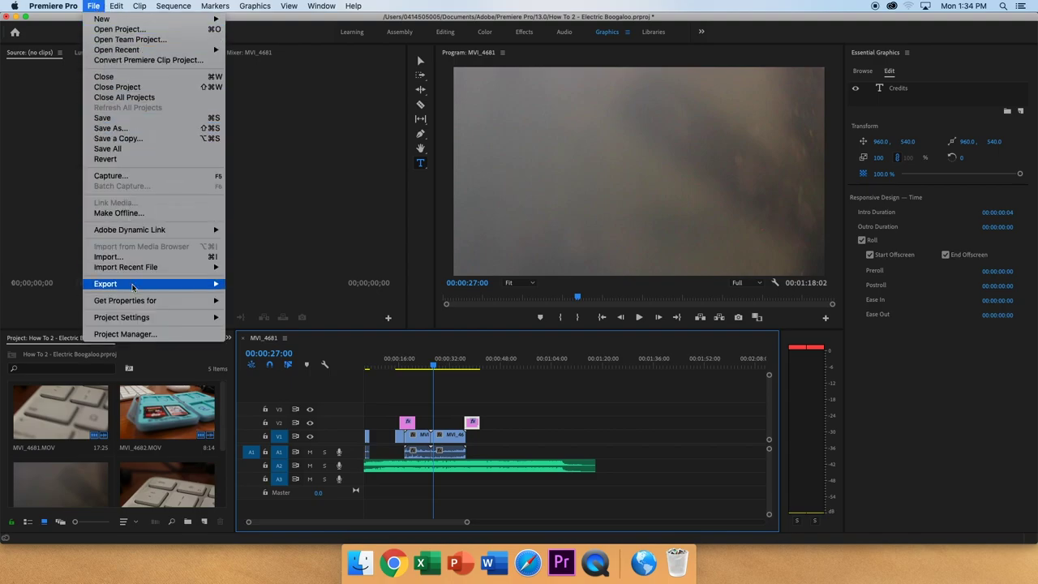
{"action": "mouse_move", "coordinate": [134, 284]}
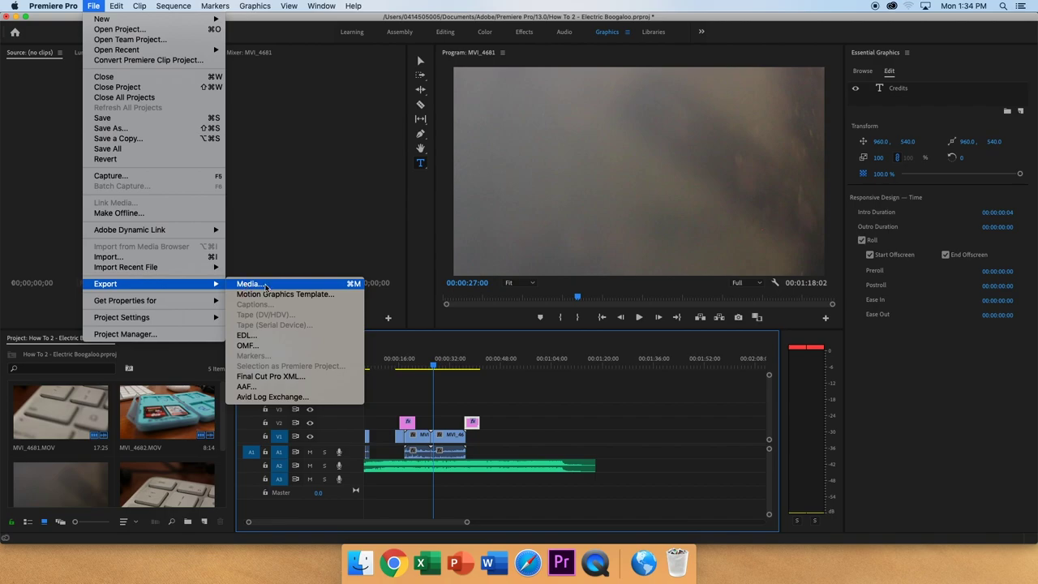
{"action": "left_click", "coordinate": [266, 285]}
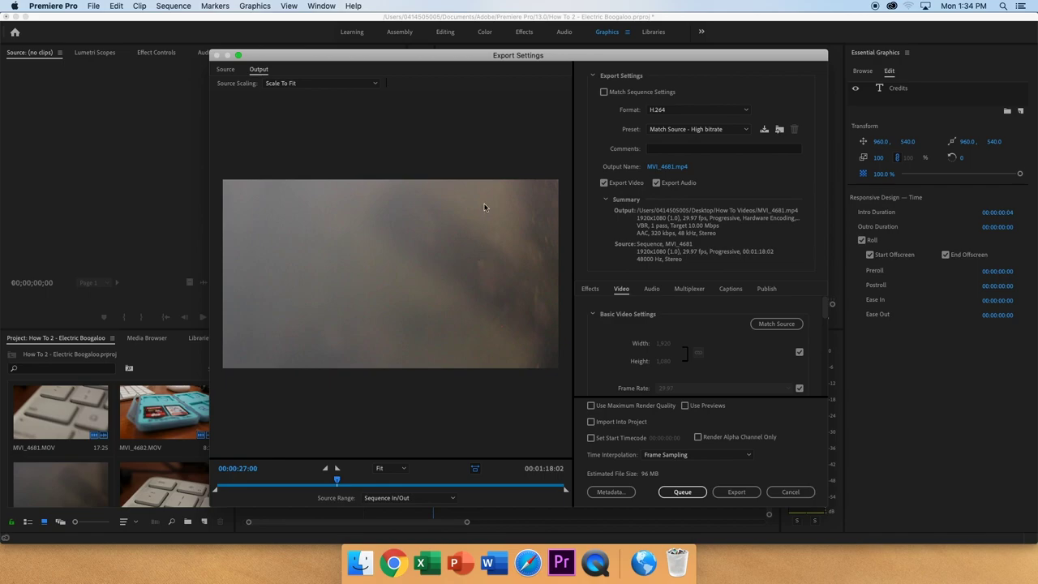
Keep H.264 format, rename the output to dshfskjdg.mp4, and start the export.
{"action": "left_click", "coordinate": [669, 112]}
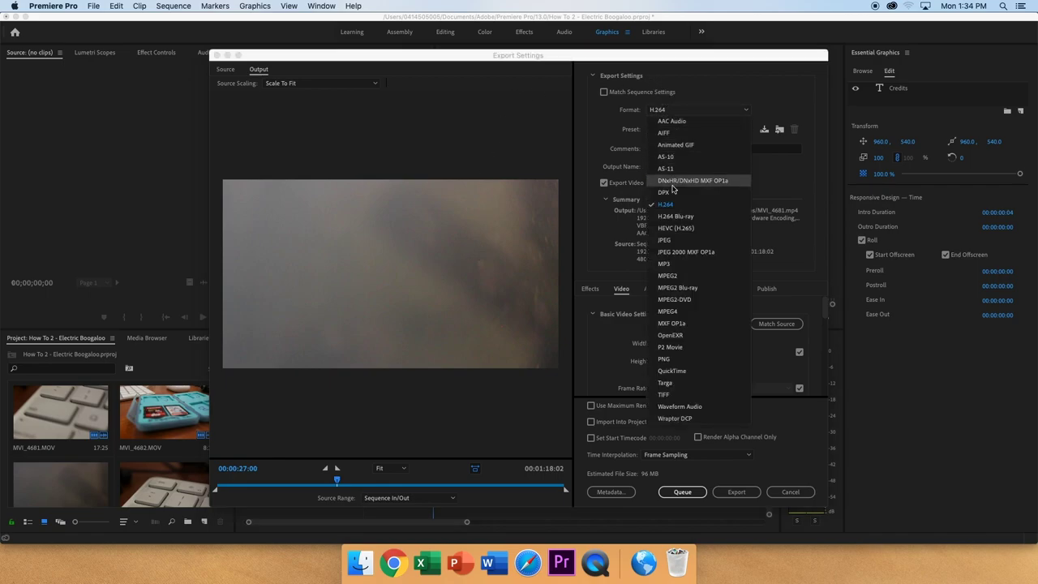
{"action": "left_click", "coordinate": [791, 189]}
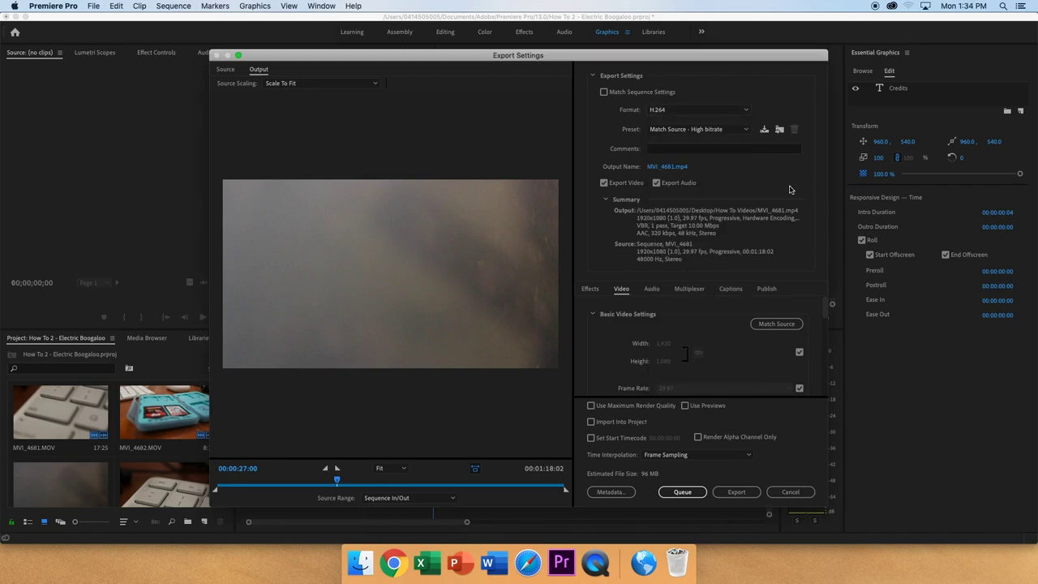
{"action": "left_click", "coordinate": [667, 167]}
{"action": "type", "text": "ds"}
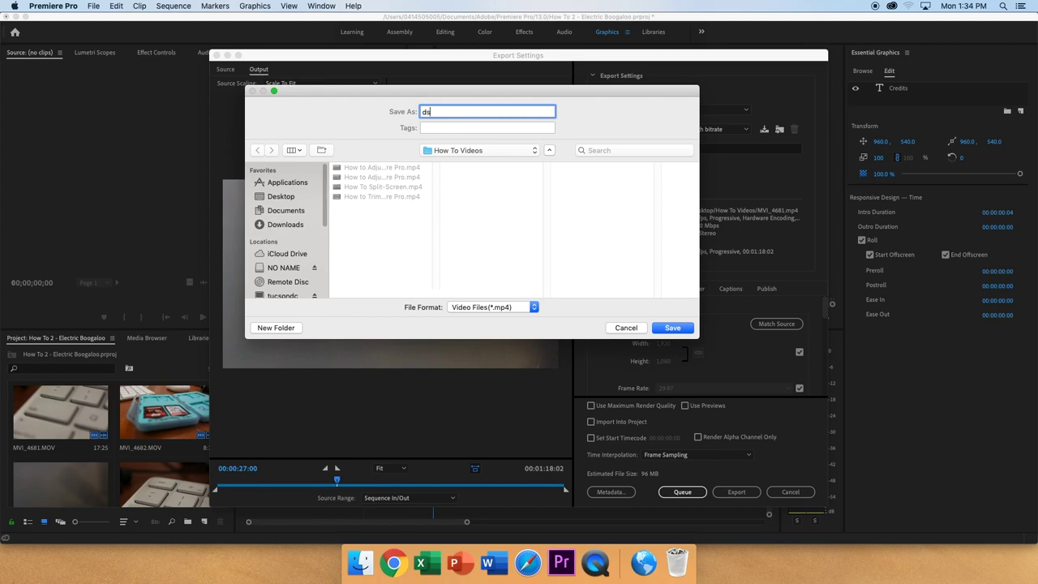
{"action": "type", "text": "hfskjdg"}
{"action": "left_click", "coordinate": [678, 333]}
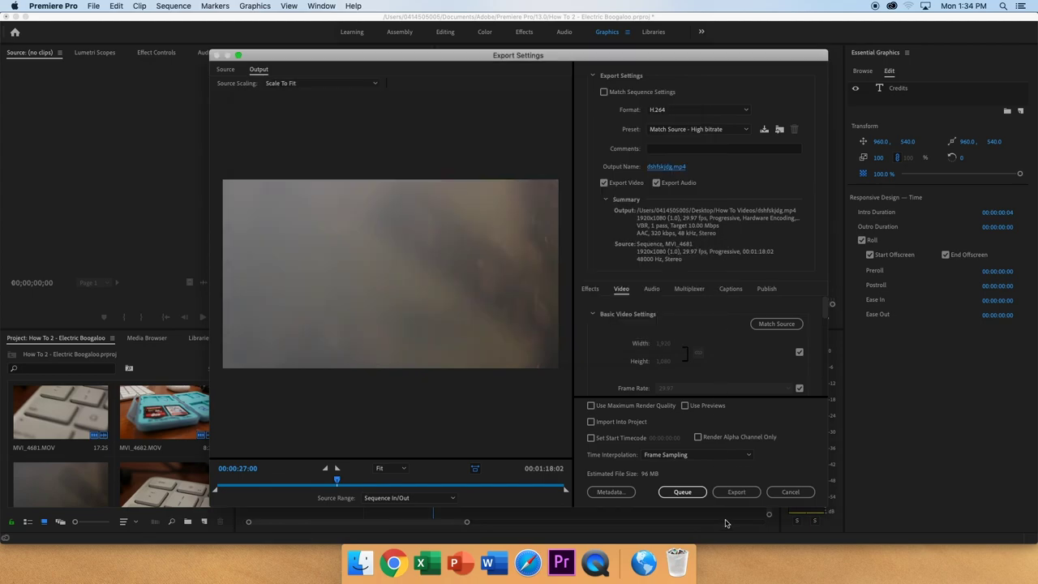
{"action": "left_click", "coordinate": [736, 492]}
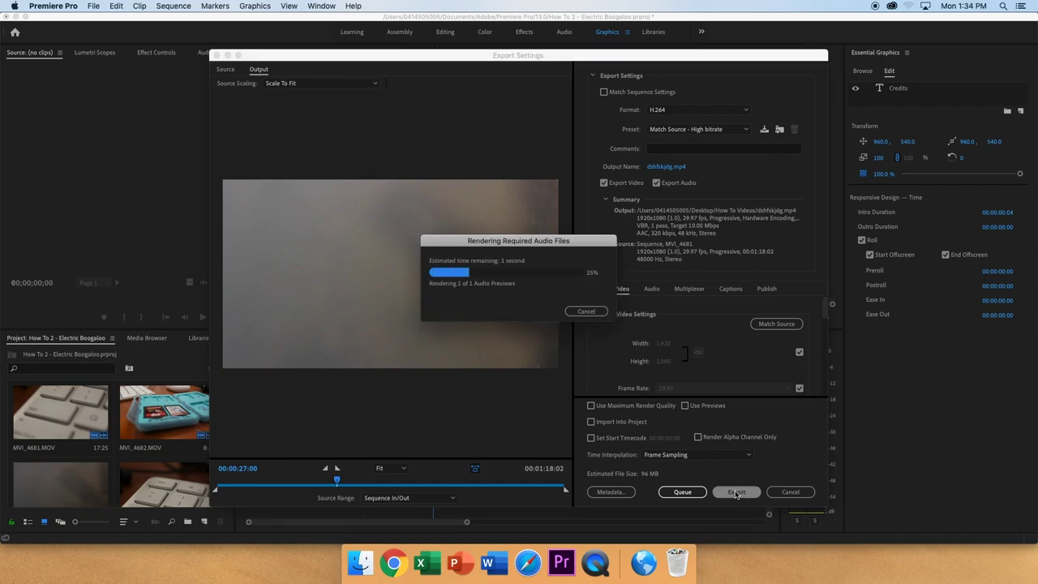